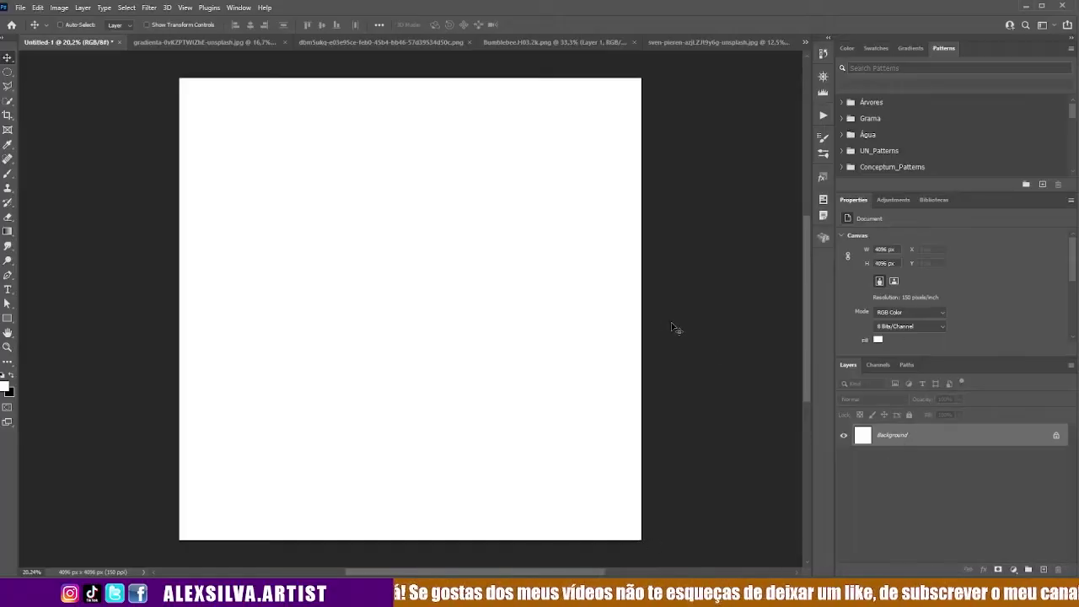
- Duplicate the mountain valley photo layer into Untitled-1 and shift it upward
click(717, 42)
right_click(894, 435)
click(936, 454)
click(700, 205)
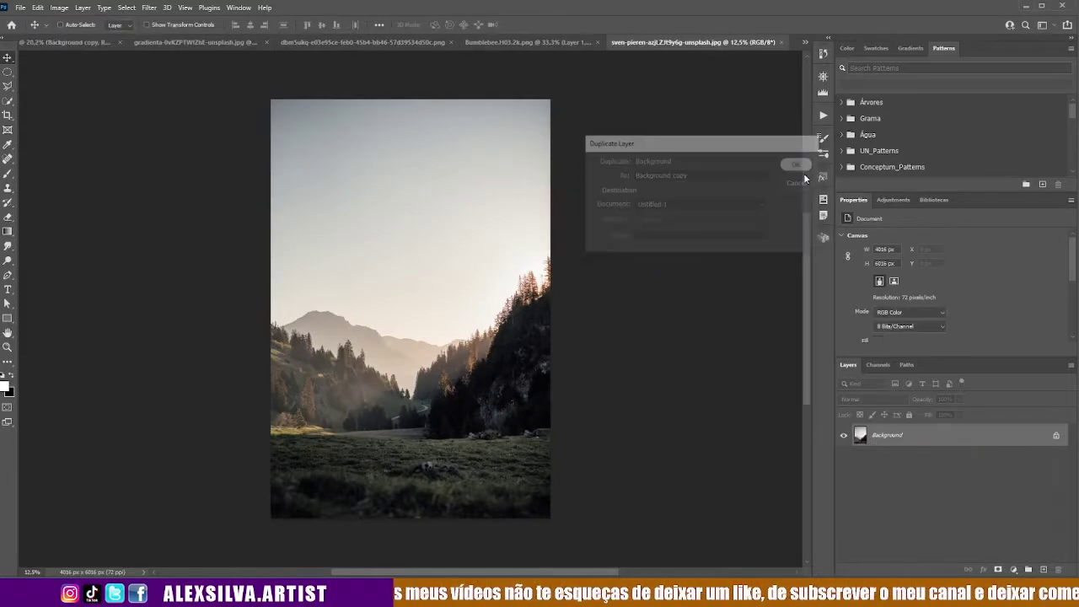
click(798, 163)
mouse_move(444, 288)
mouse_down()
mouse_move(450, 361)
mouse_move(444, 318)
mouse_up()
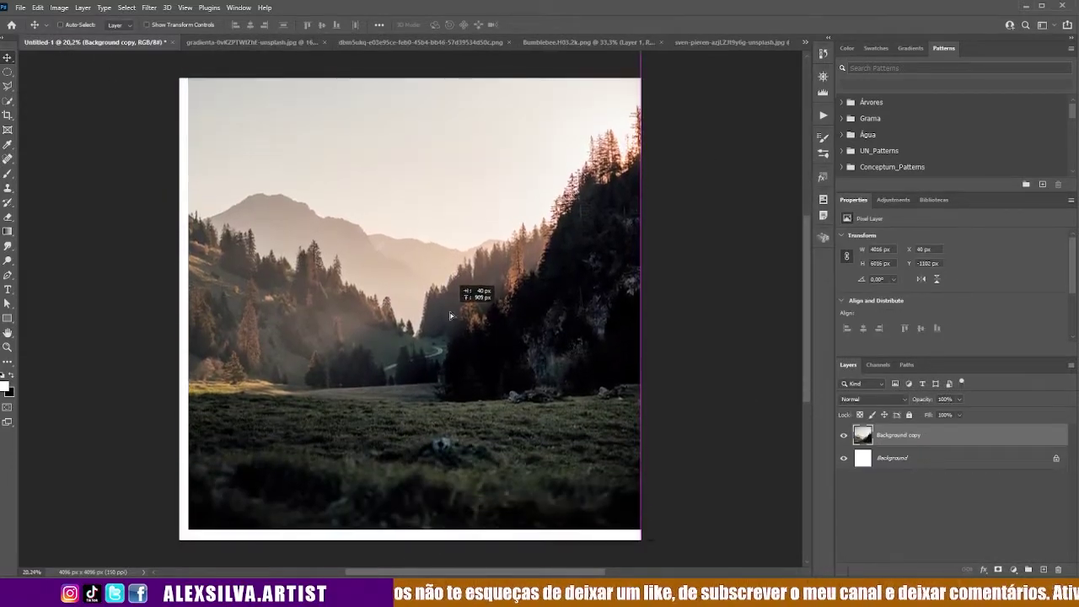
- Scale the photo up to fill the square canvas and delete the white Background layer
key(ctrl+t)
drag(187, 540, 178, 554)
key(Return)
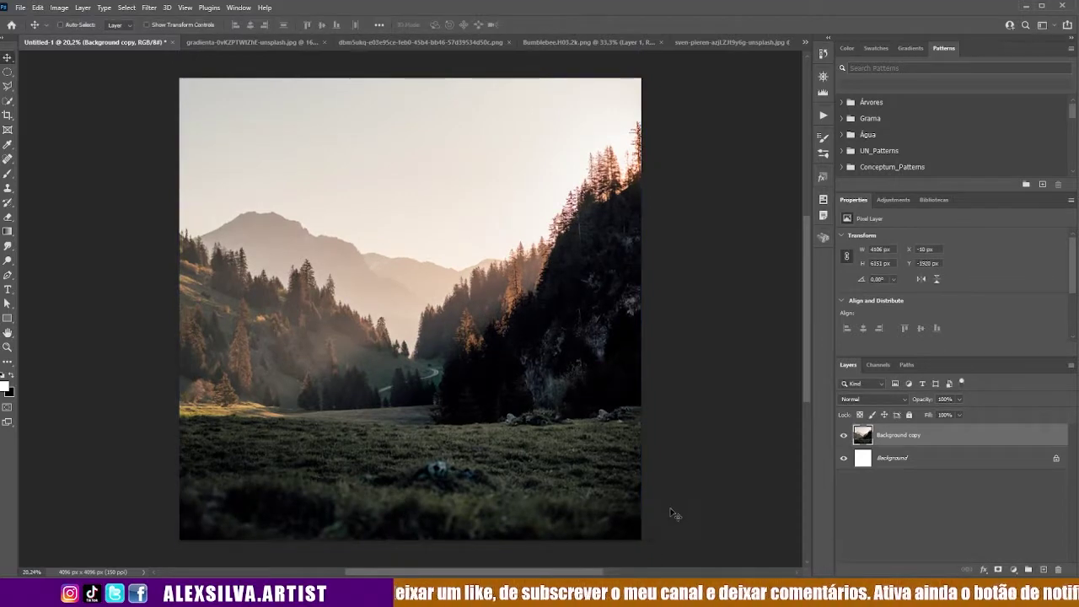
click(900, 457)
key(Delete)
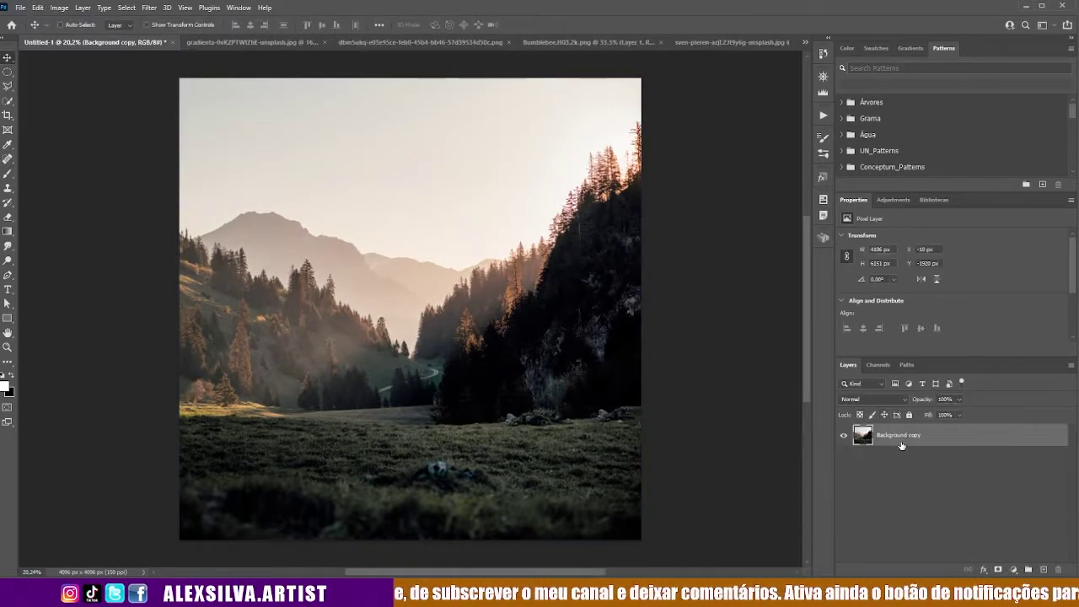
click(359, 42)
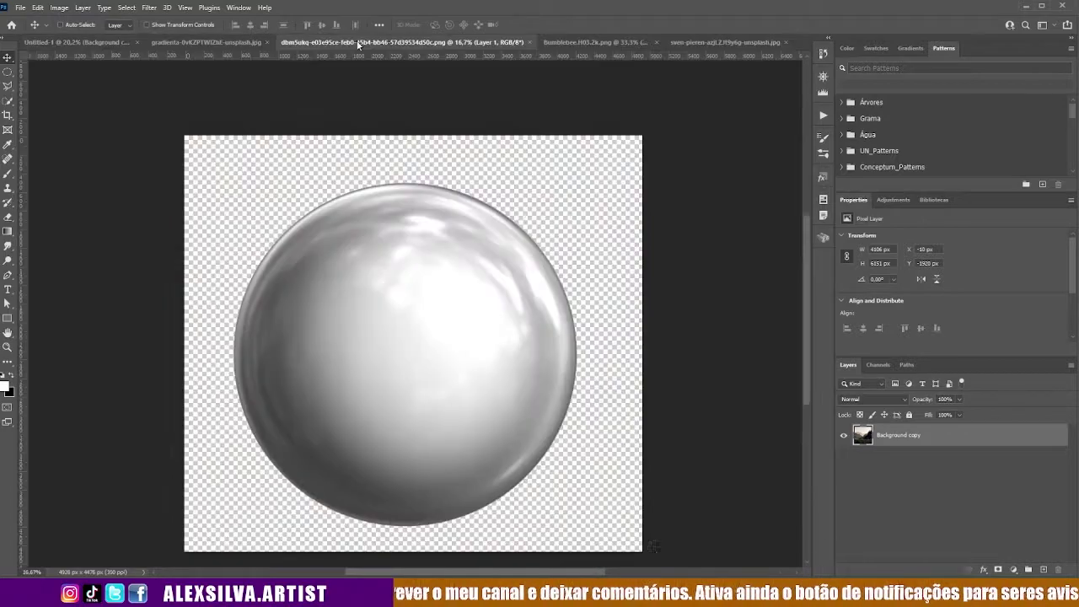
- Duplicate the silver sphere layer into the Untitled-1 composite
right_click(913, 437)
click(935, 161)
click(727, 211)
click(717, 229)
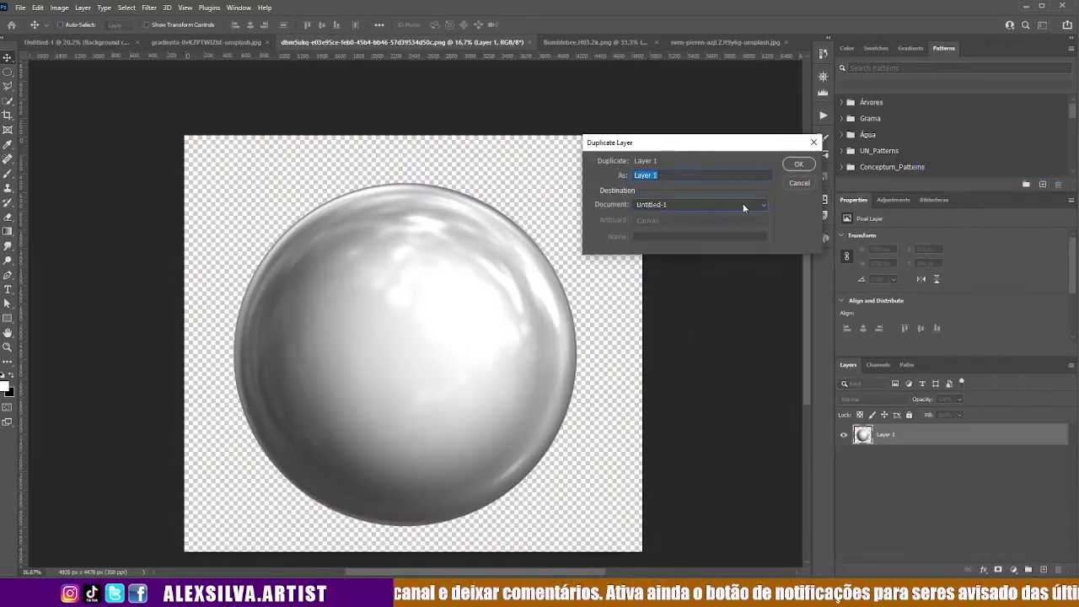
click(797, 166)
click(74, 42)
- Scale the sphere down to 2606 px square and centre it over the valley
key(ctrl+t)
drag(650, 550, 575, 472)
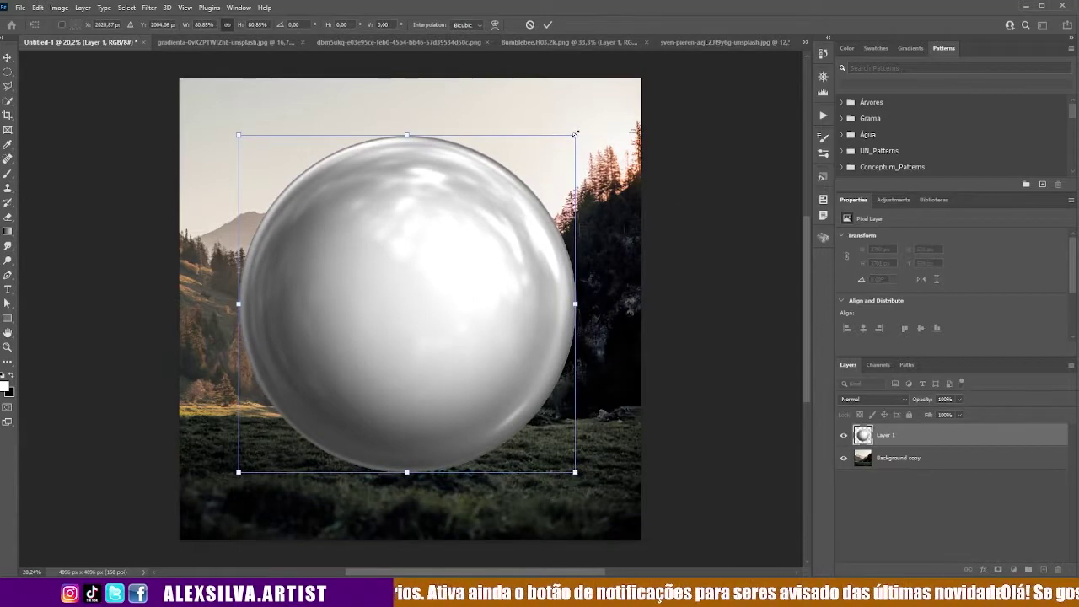
drag(575, 133, 533, 179)
drag(480, 341, 499, 324)
key(Return)
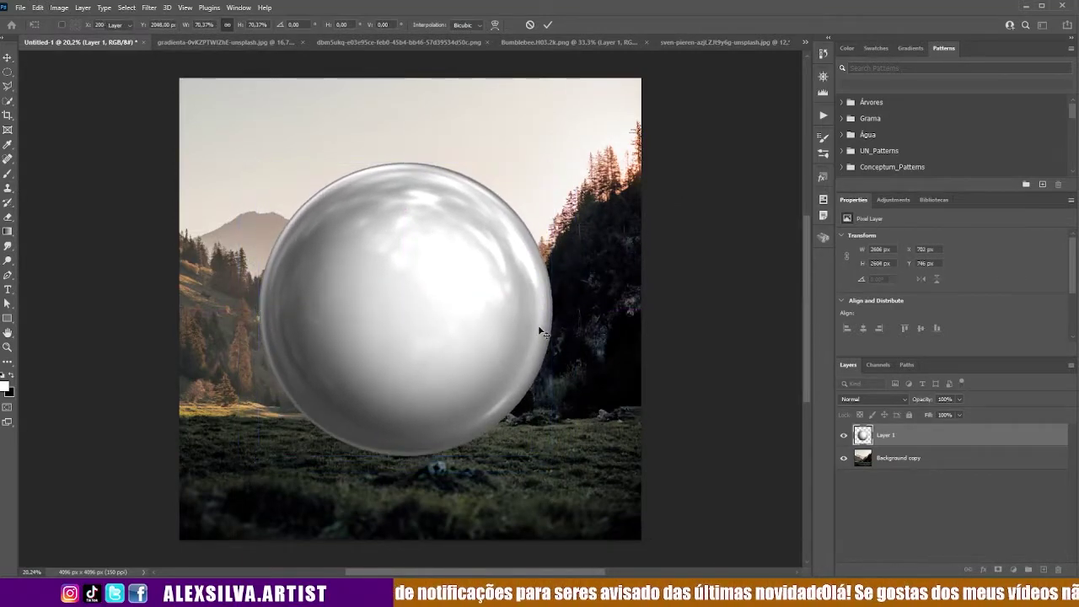
click(7, 73)
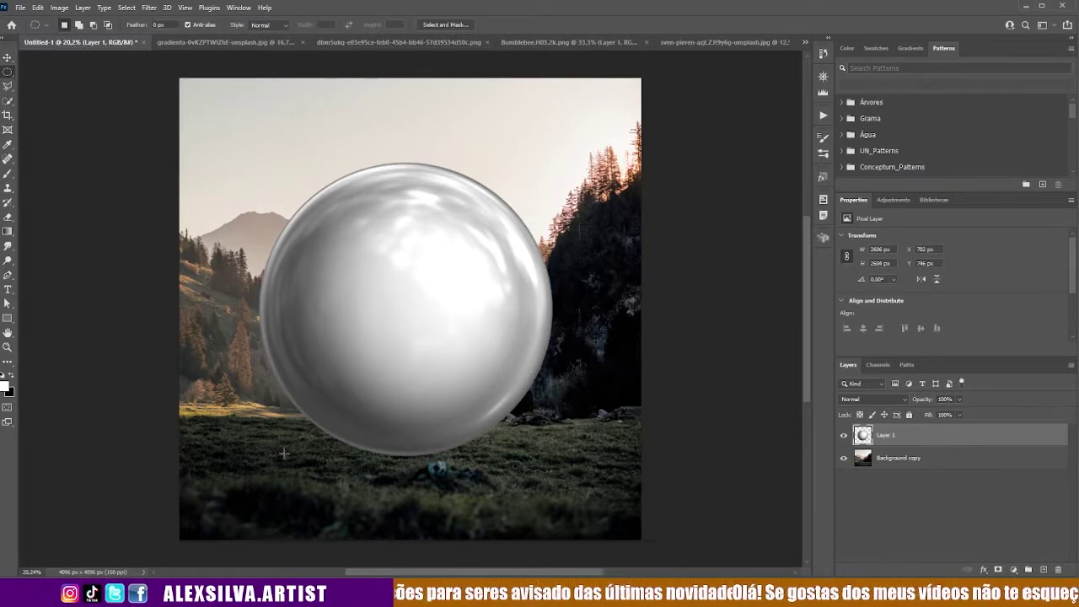
- Draw a circular selection and nudge it into line with the sphere
drag(384, 402, 560, 155)
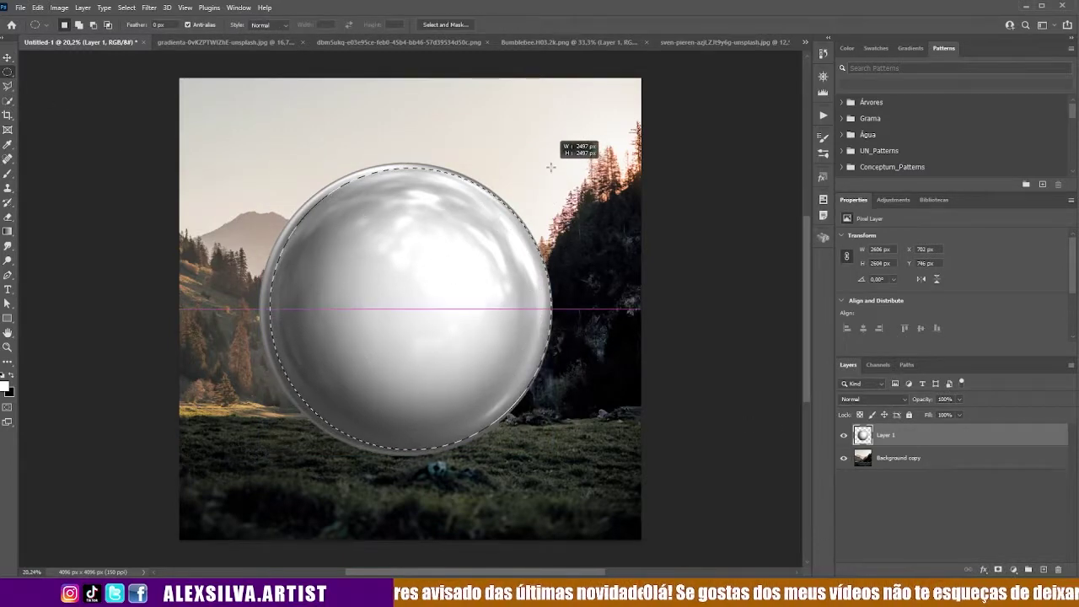
drag(413, 316, 399, 321)
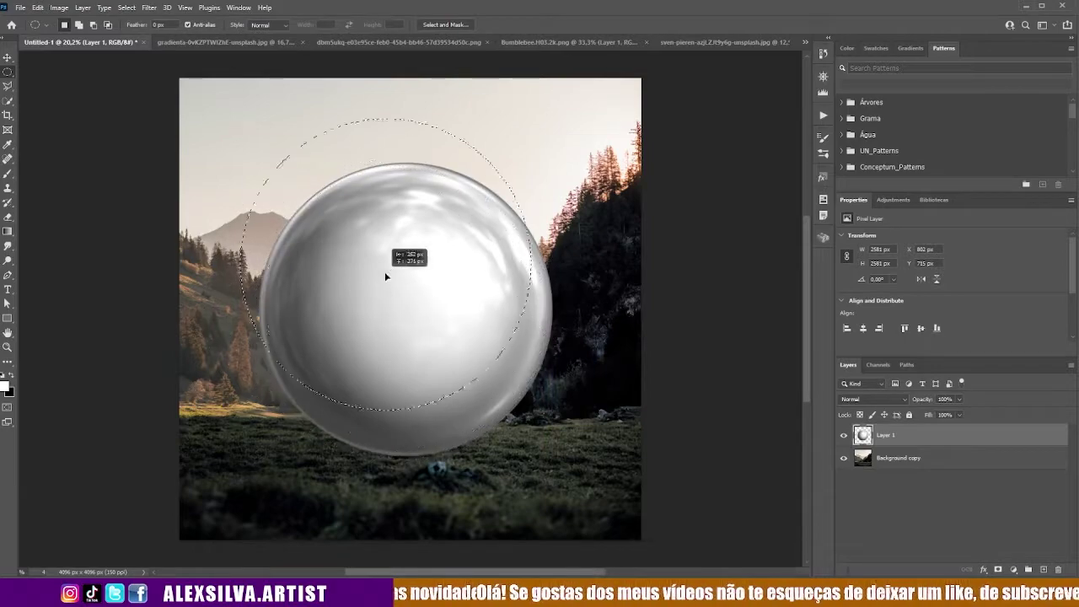
drag(400, 321, 425, 320)
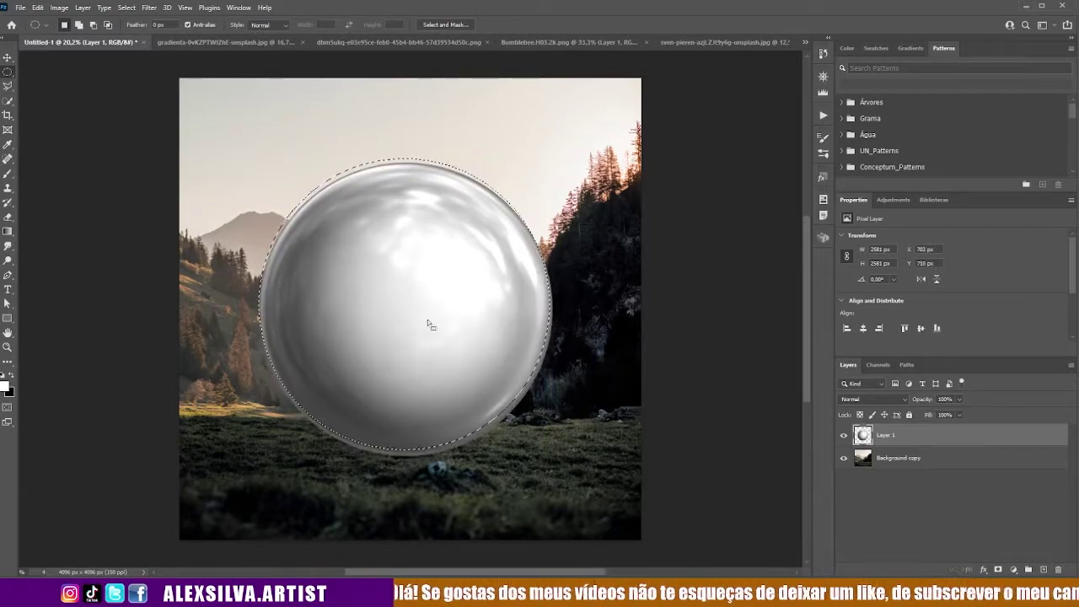
key(Right)
key(Down)
key(Down)
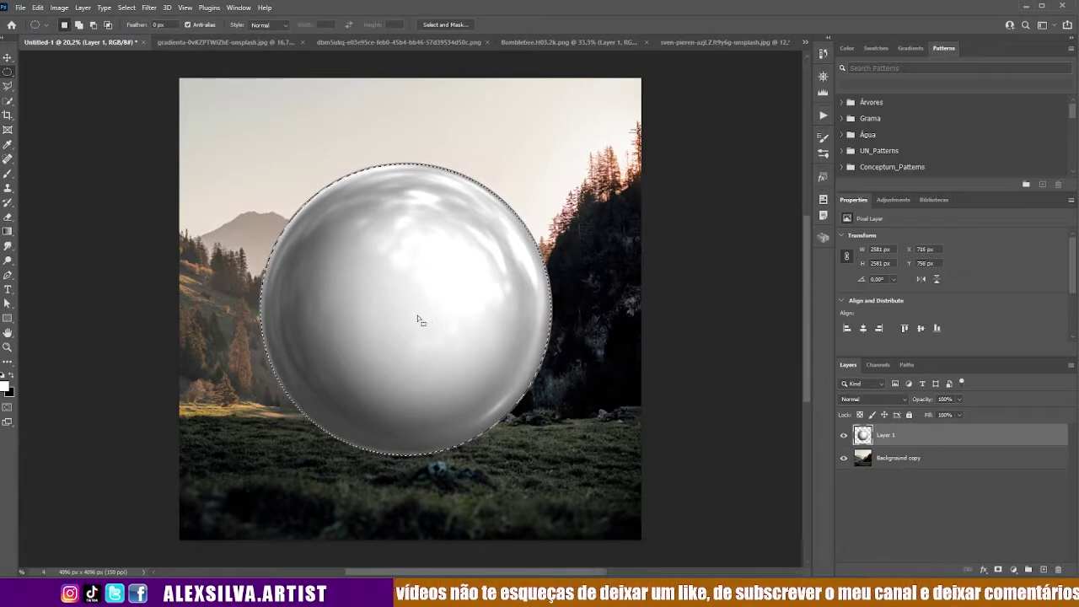
- Resize the sphere to 2587 px so its edge matches the circle selection
key(ctrl+t)
key(ctrl+plus)
drag(580, 132, 585, 128)
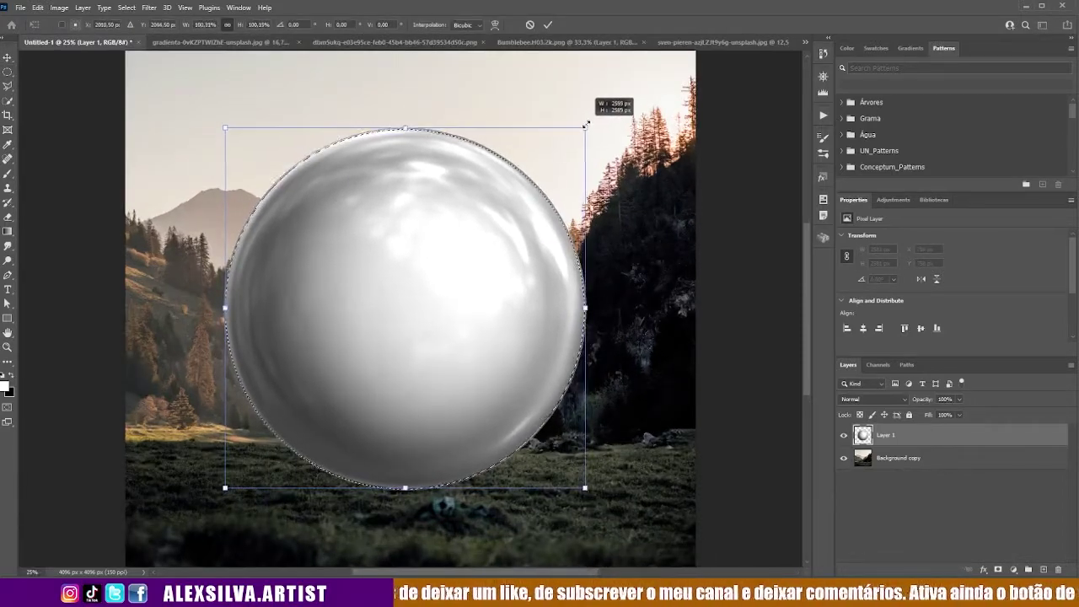
drag(585, 128, 587, 128)
drag(585, 487, 588, 488)
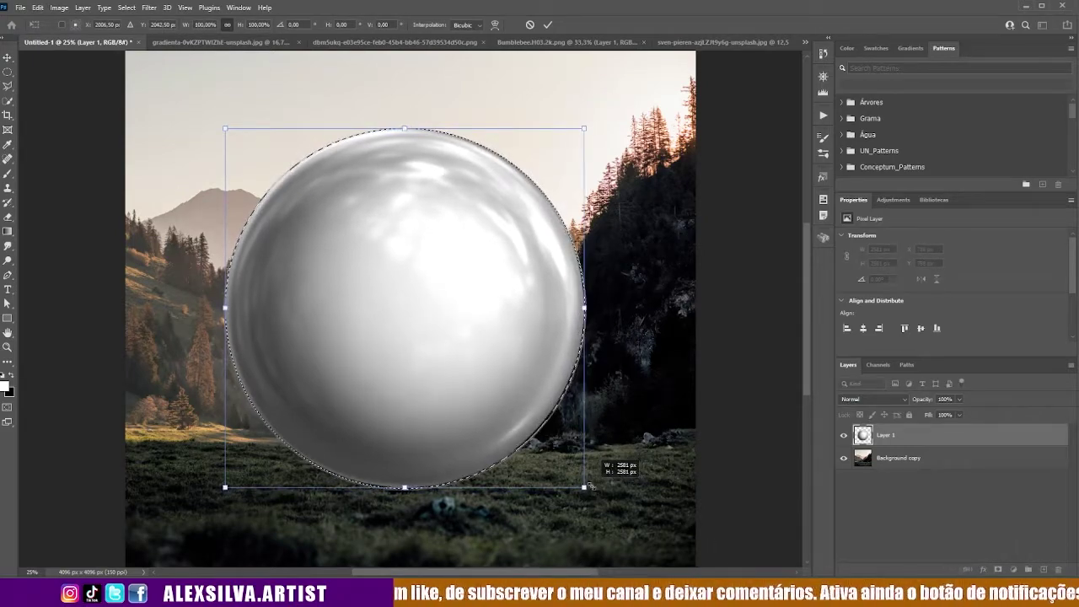
drag(589, 487, 586, 487)
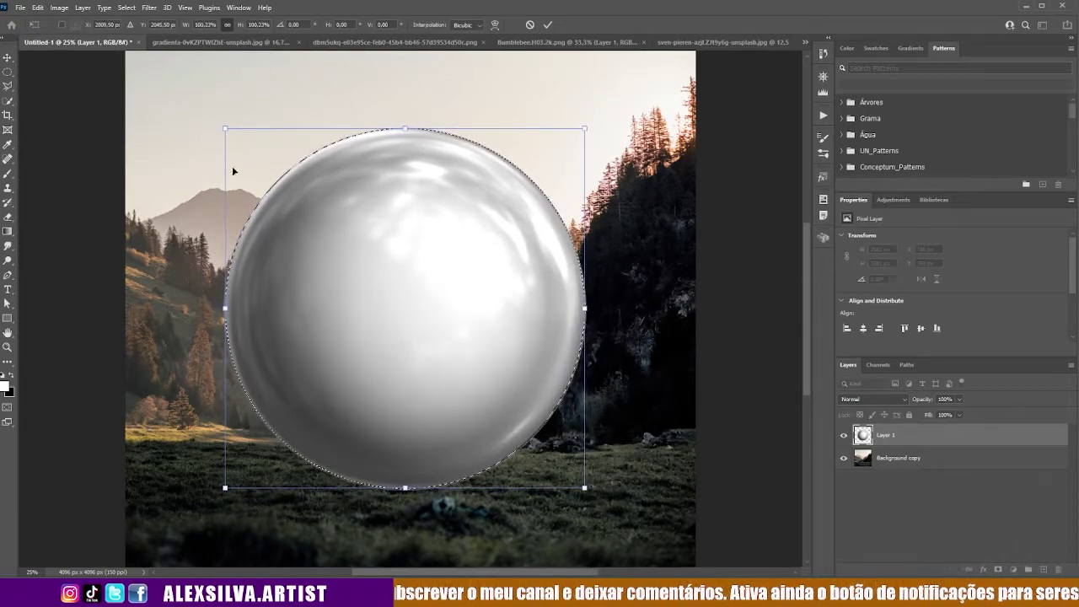
key(Return)
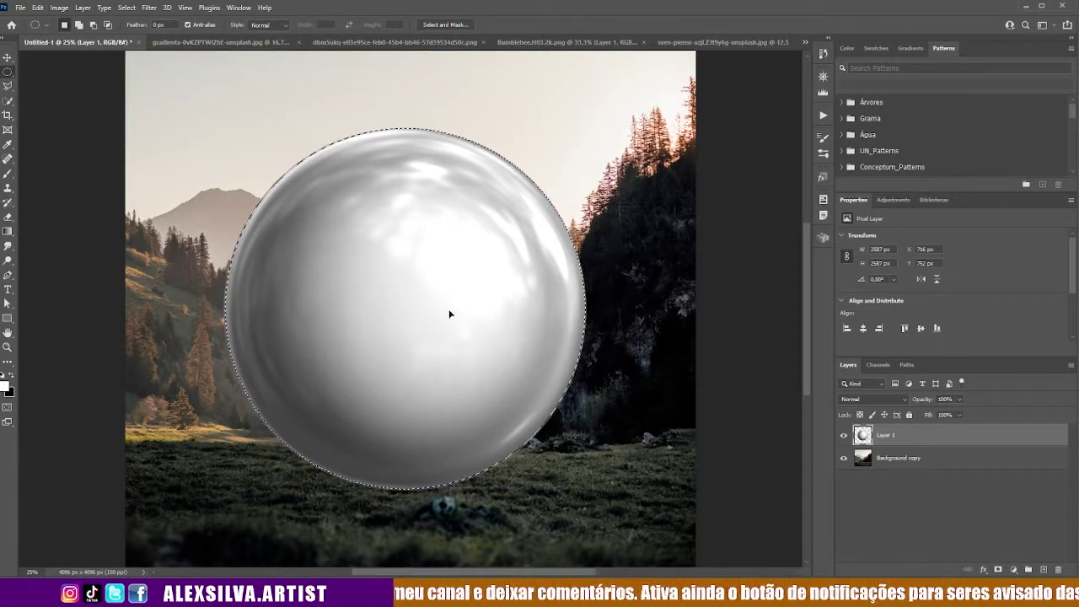
click(843, 435)
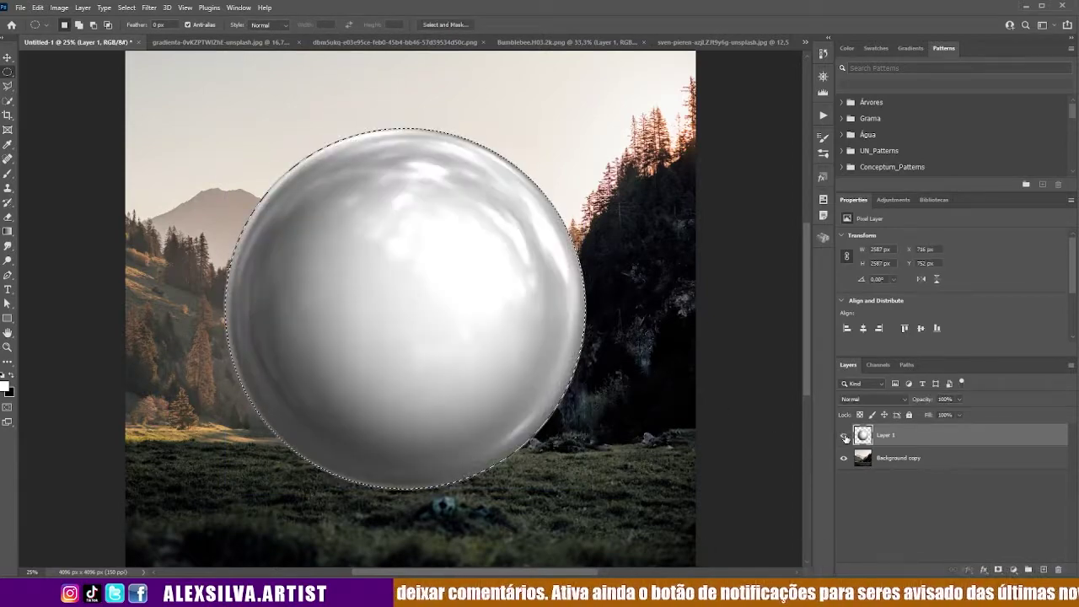
- Hide the sphere layer and duplicate the landscape as Background copy 2
click(844, 434)
right_click(924, 461)
click(953, 167)
click(797, 165)
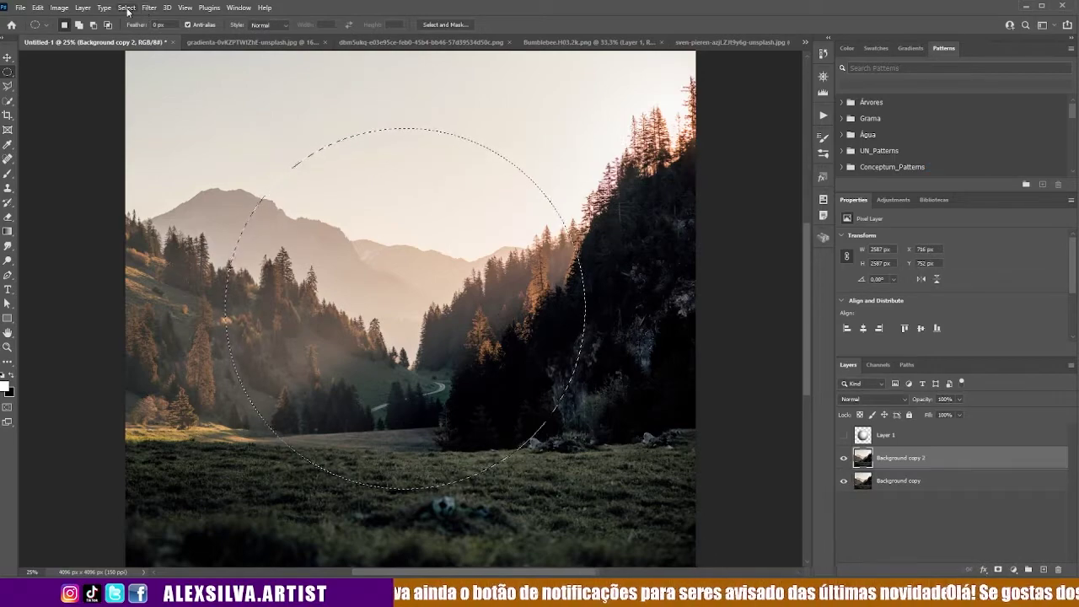
- Apply Spherize with amount 130 to the circle, then undo it
click(127, 8)
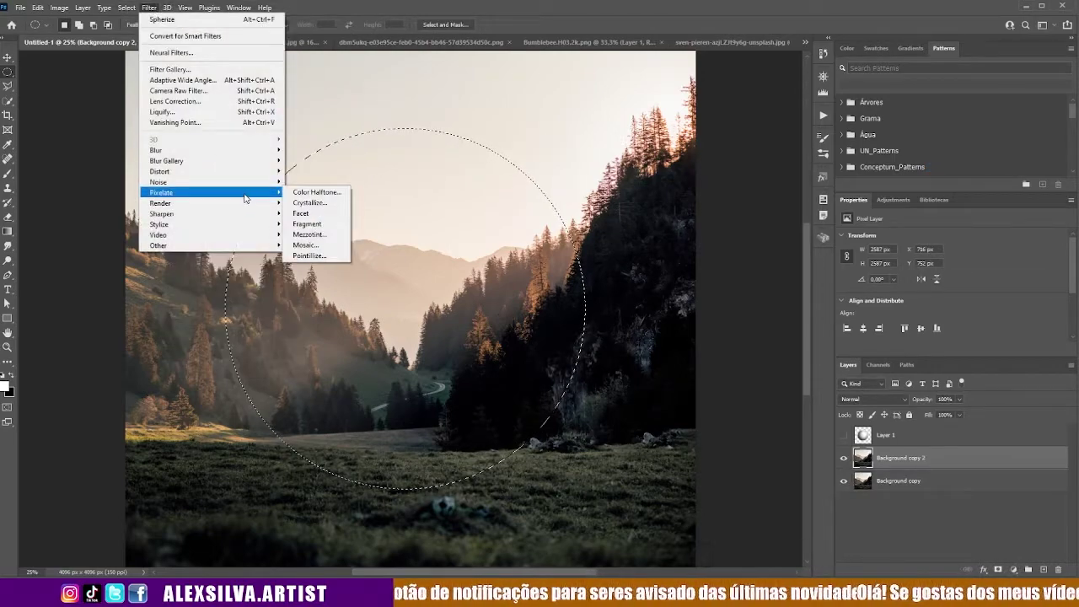
click(321, 224)
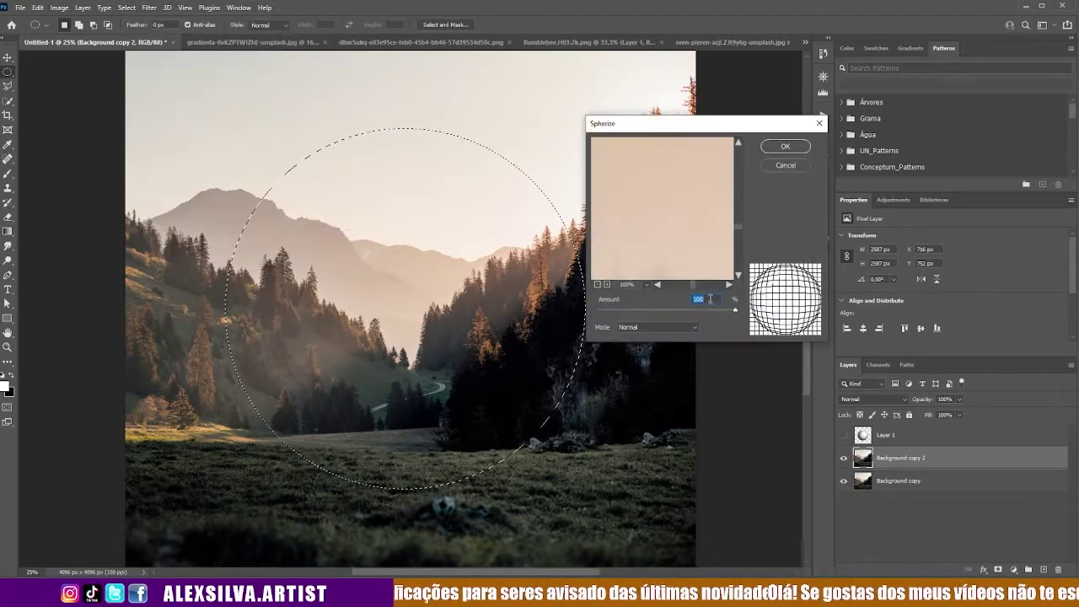
text(130)
click(786, 147)
click(763, 332)
click(788, 147)
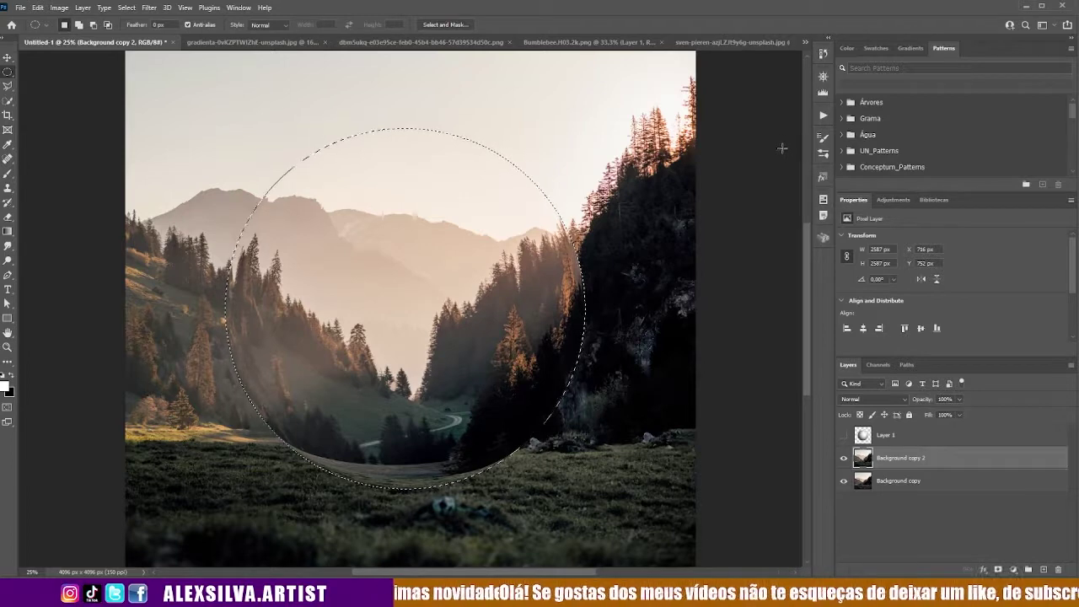
key(ctrl+z)
- Reapply Spherize at -77% inside the circle and clear the selection
click(127, 7)
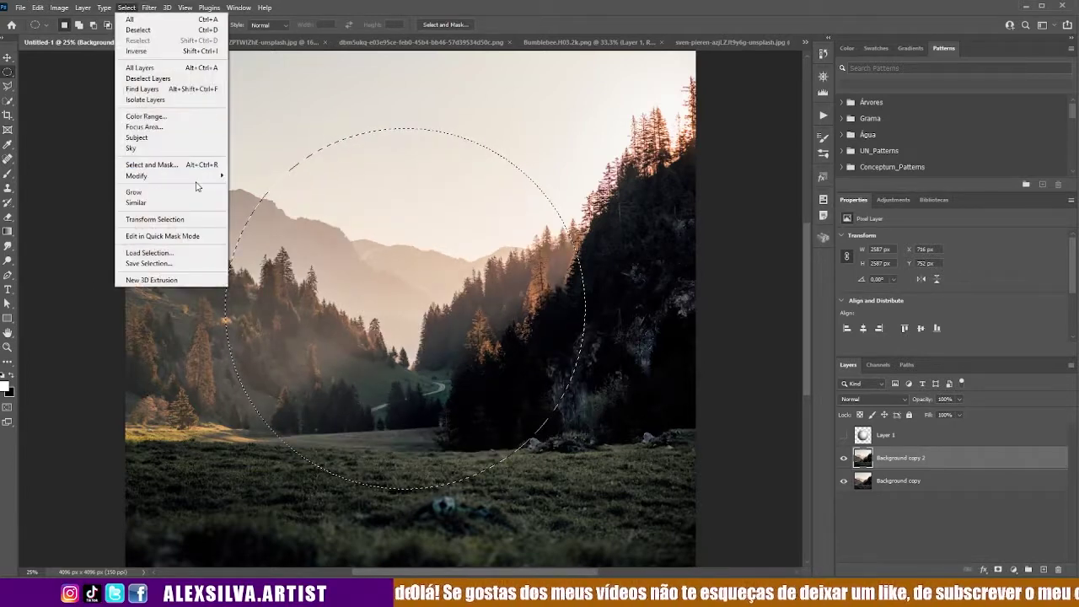
click(149, 7)
mouse_move(210, 182)
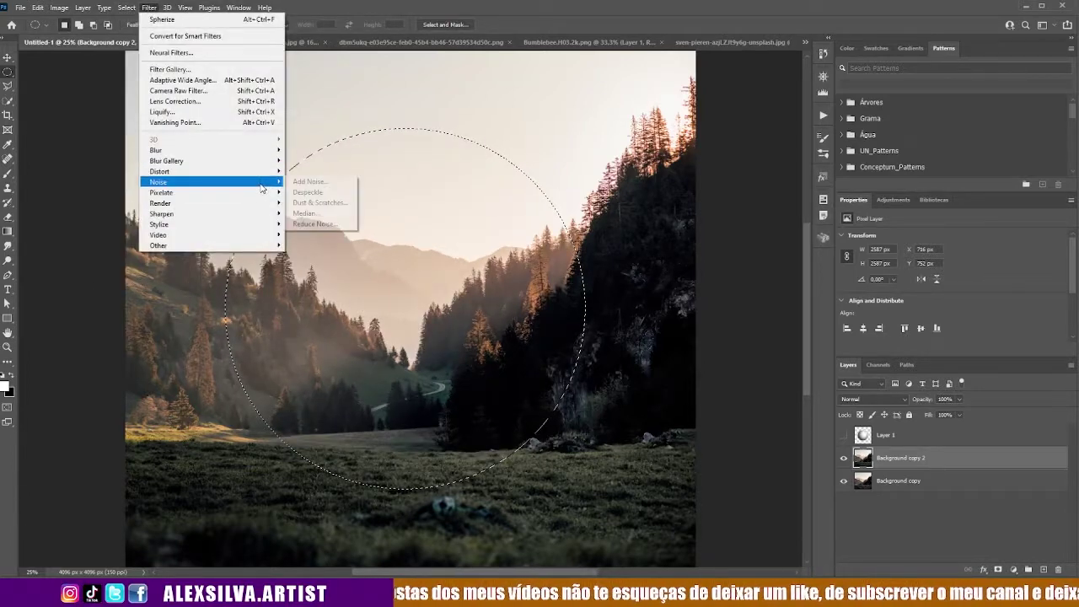
mouse_move(160, 172)
click(314, 223)
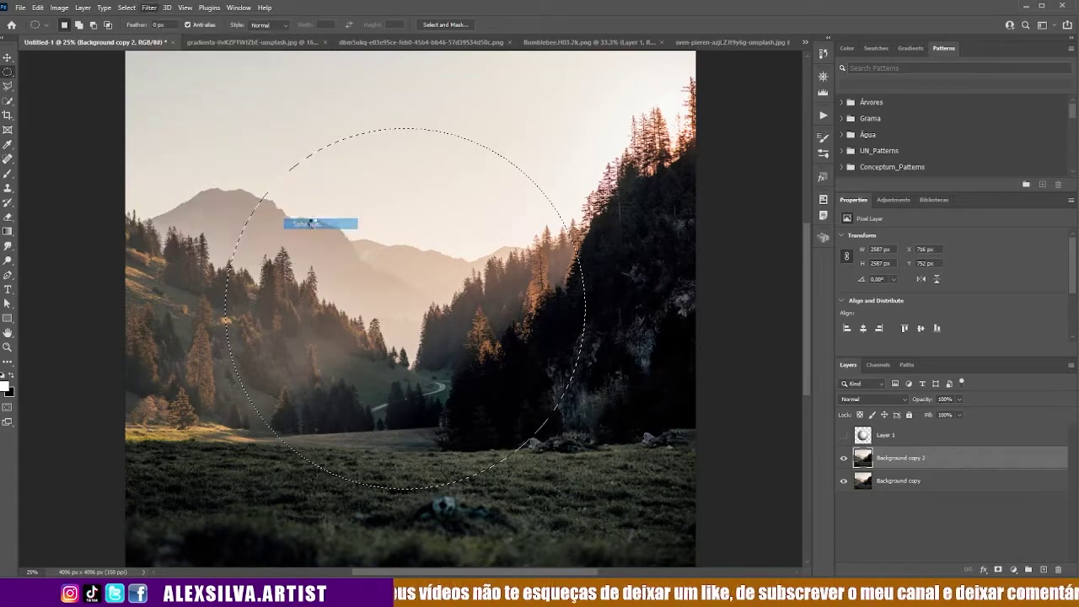
mouse_move(717, 307)
mouse_down()
mouse_move(613, 304)
mouse_move(716, 305)
mouse_up()
key(Return)
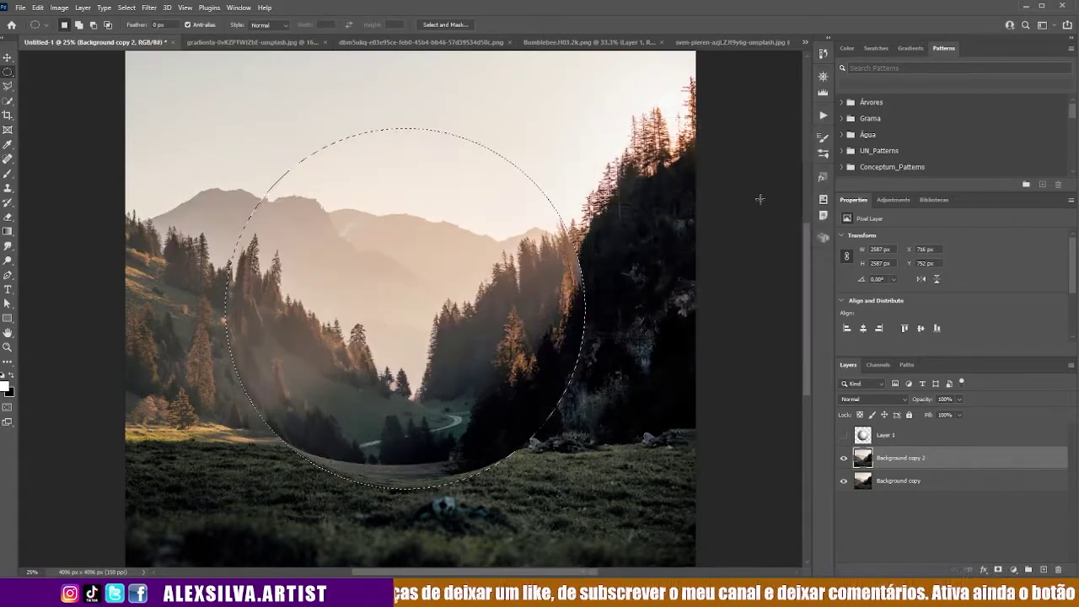
key(ctrl+d)
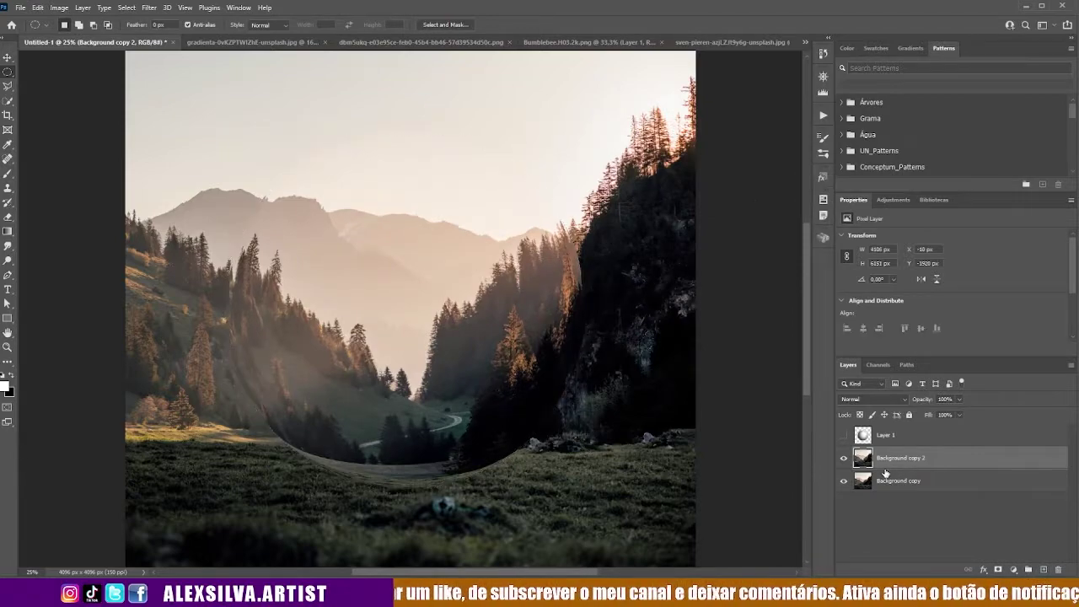
- Show Layer 1 in Overlay blend mode and add an empty Layer 2
click(844, 435)
click(885, 435)
click(872, 398)
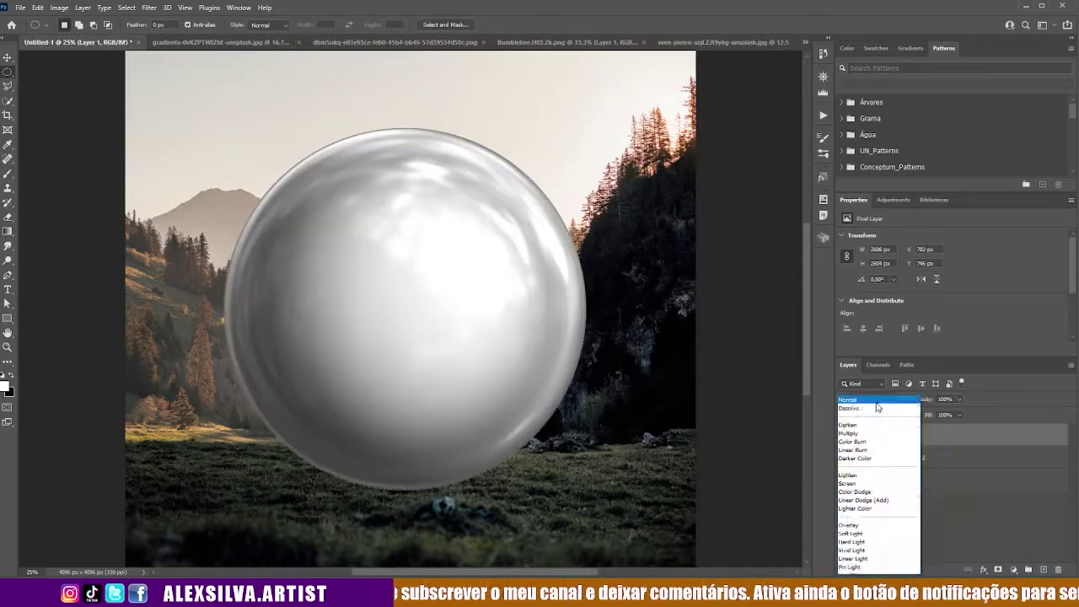
click(878, 438)
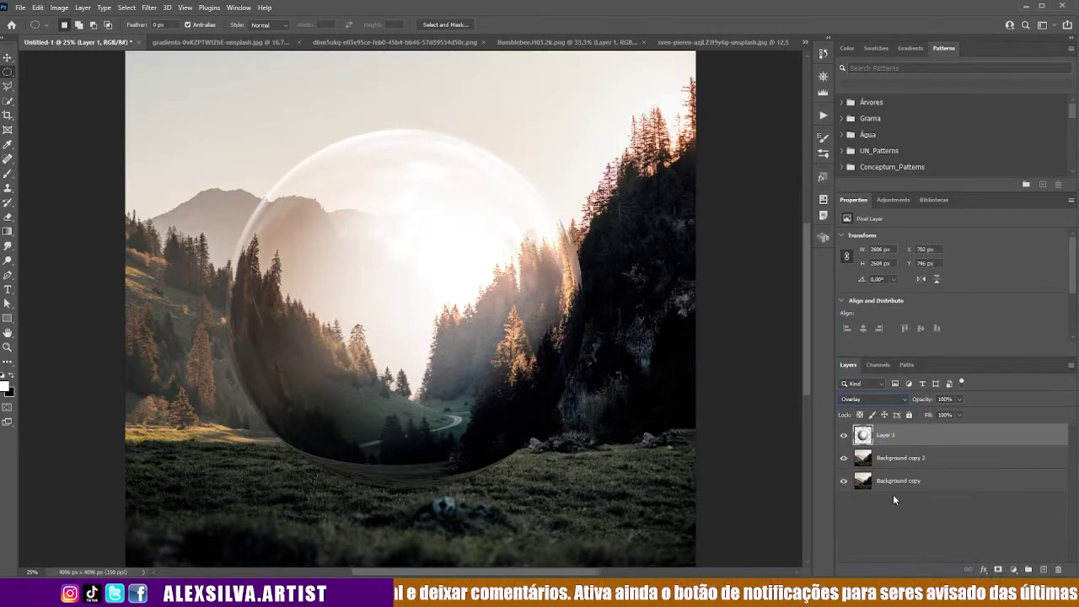
click(1043, 570)
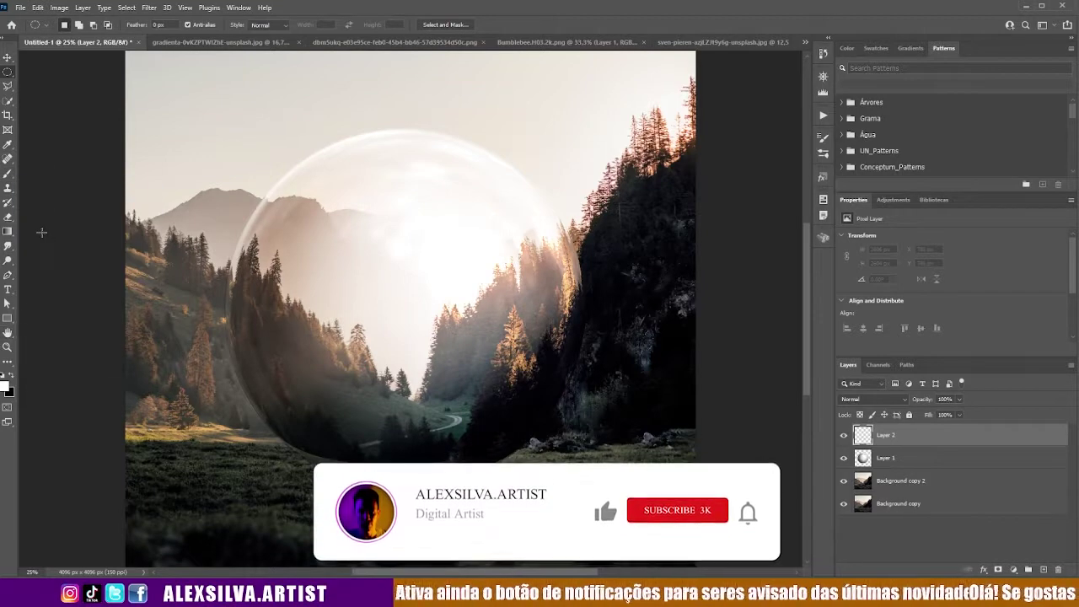
- Set up a large soft round brush at 420 px with low flow
key(b)
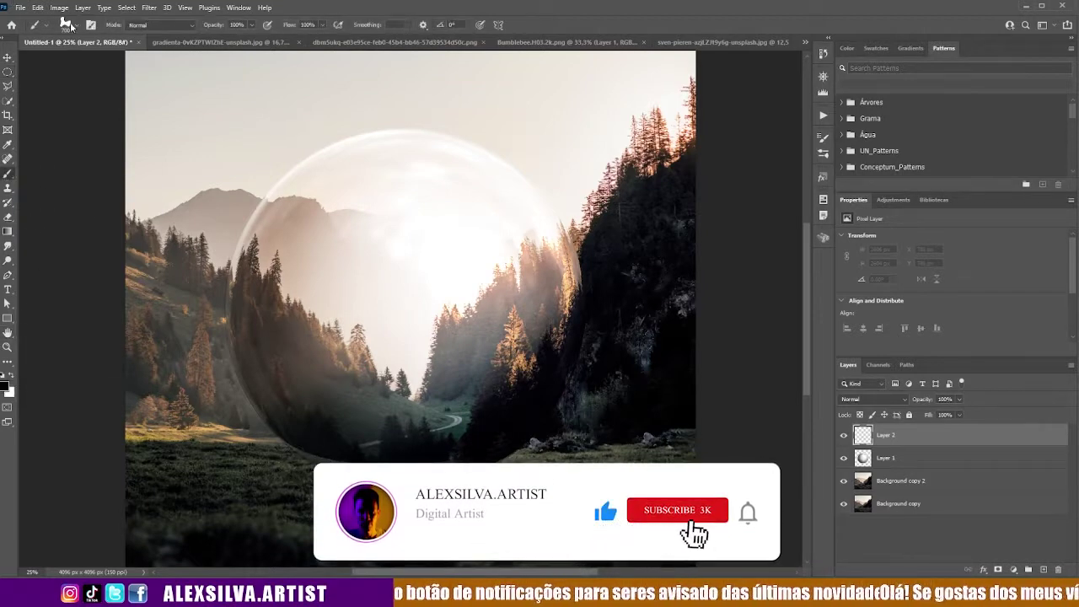
key(s)
click(64, 23)
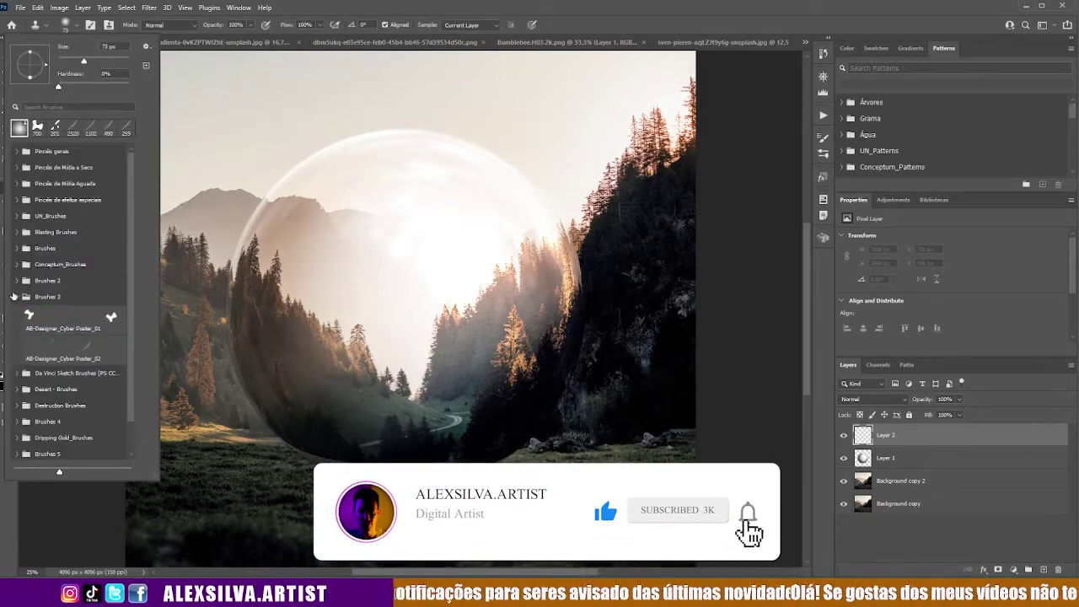
click(16, 296)
key(Escape)
key(b)
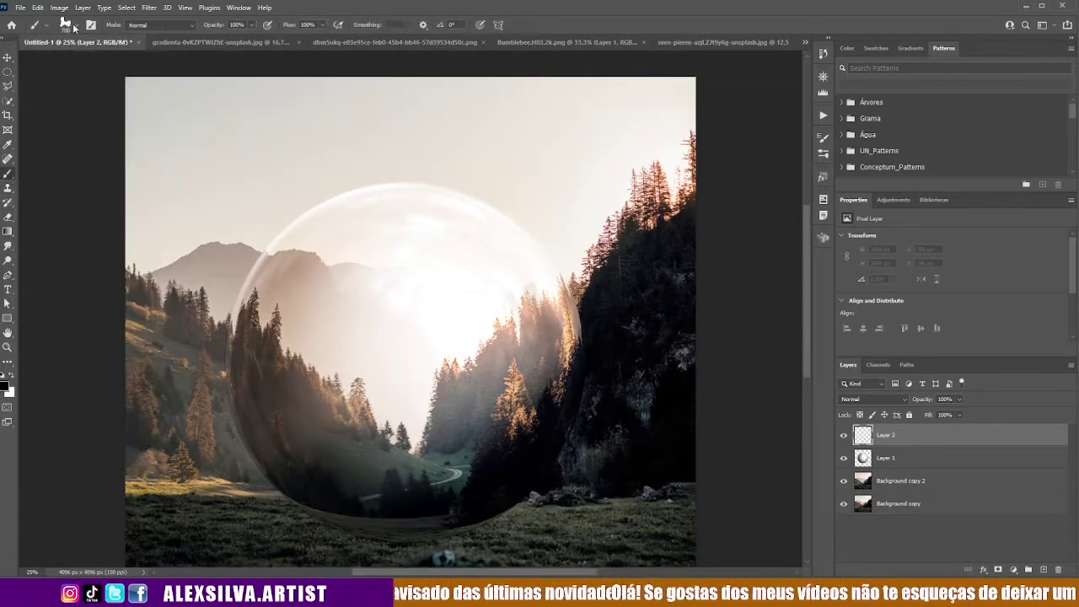
click(65, 23)
click(16, 151)
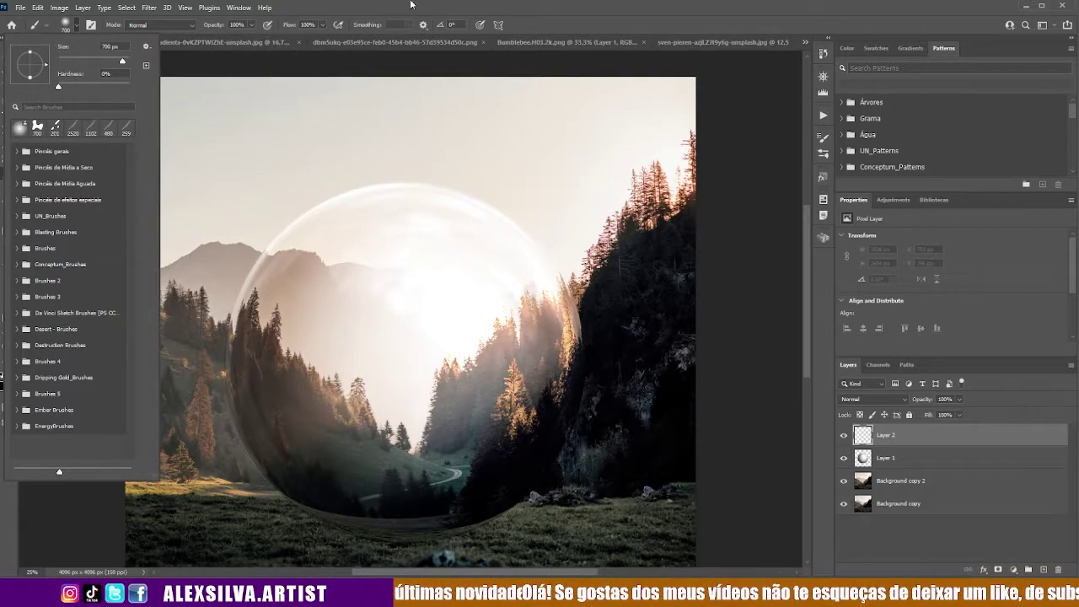
click(412, 4)
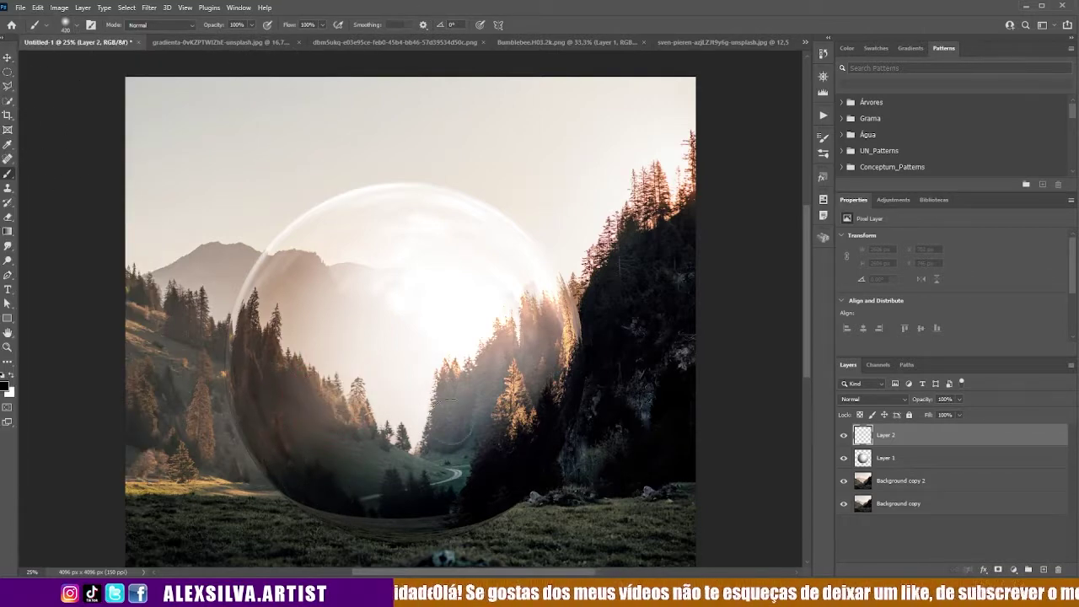
scroll(416, 414, down, 1)
click(78, 25)
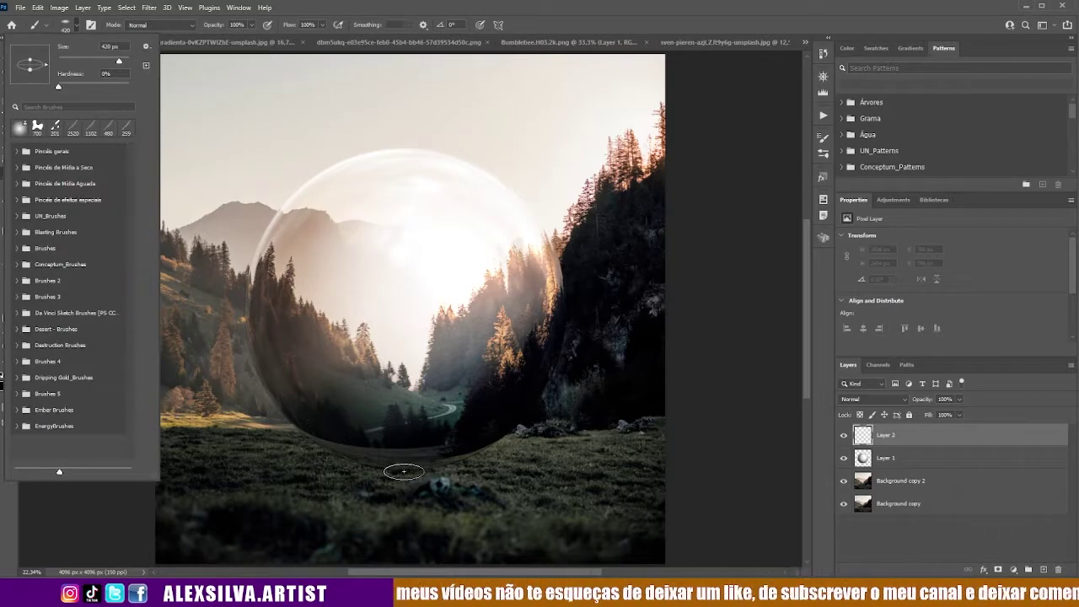
click(403, 471)
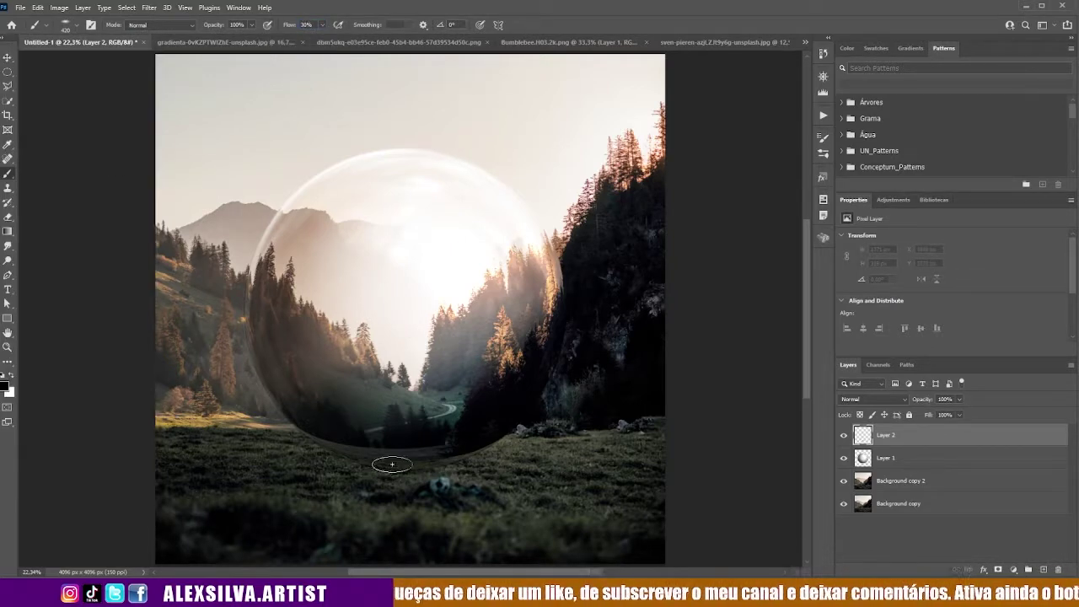
- Paint soft shading on Layer 2 along the grass beneath the bubble
drag(426, 469, 294, 422)
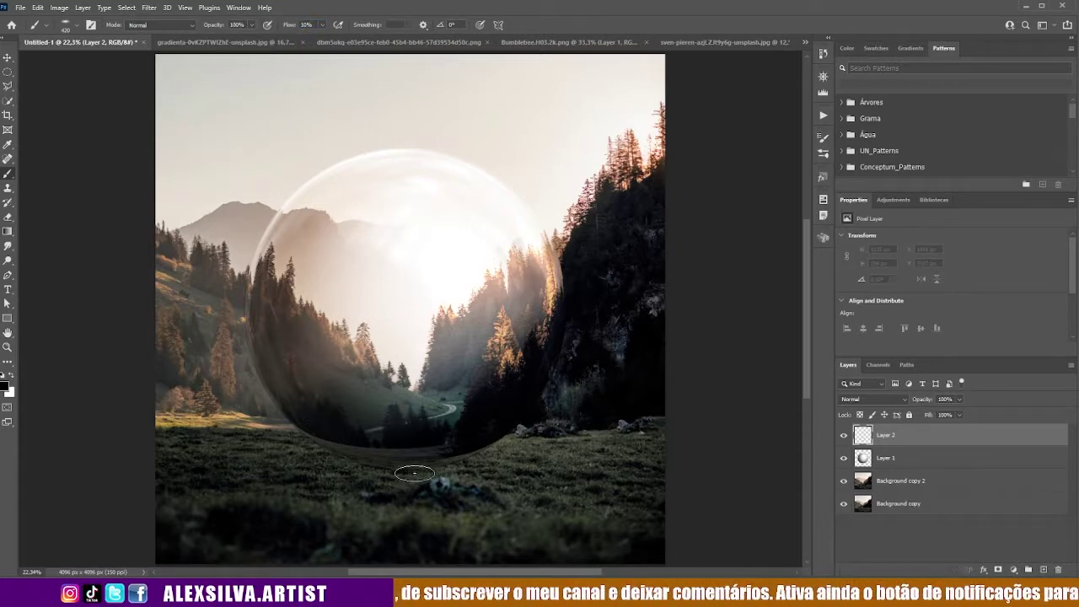
drag(602, 501, 571, 505)
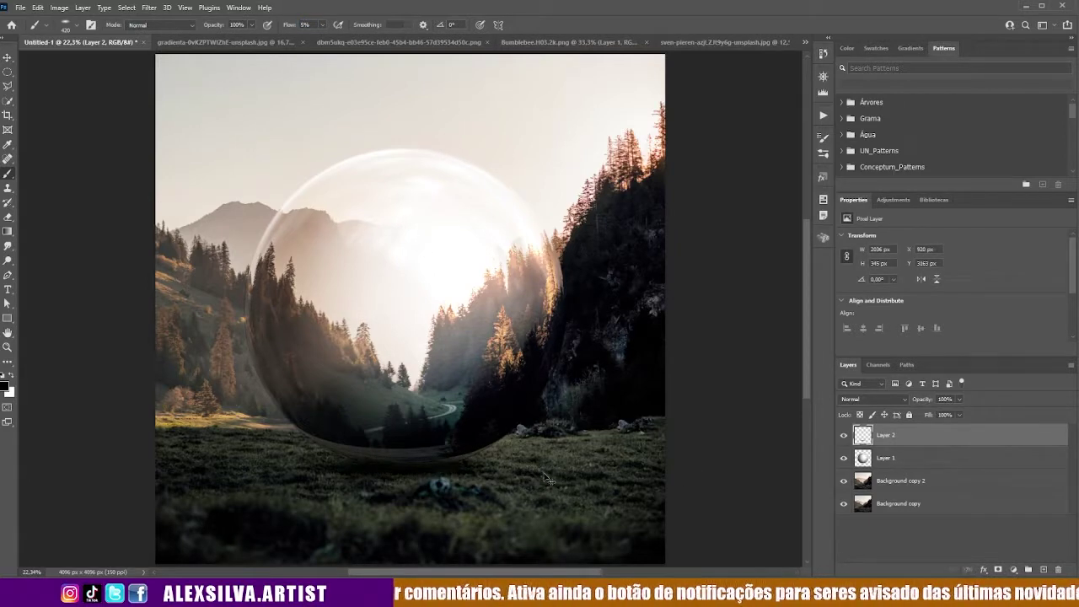
drag(546, 479, 312, 468)
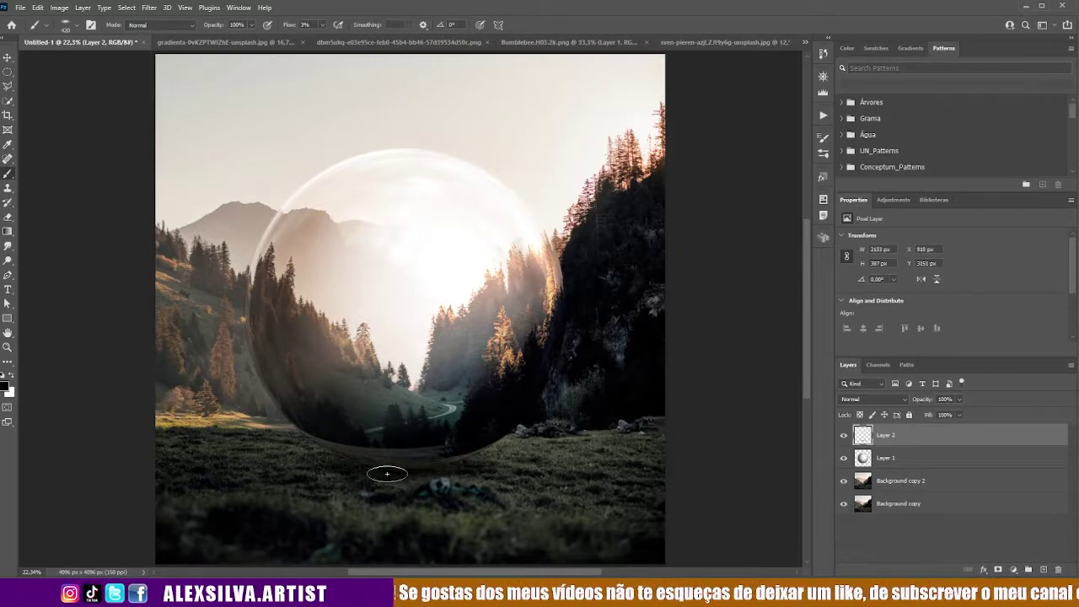
click(7, 58)
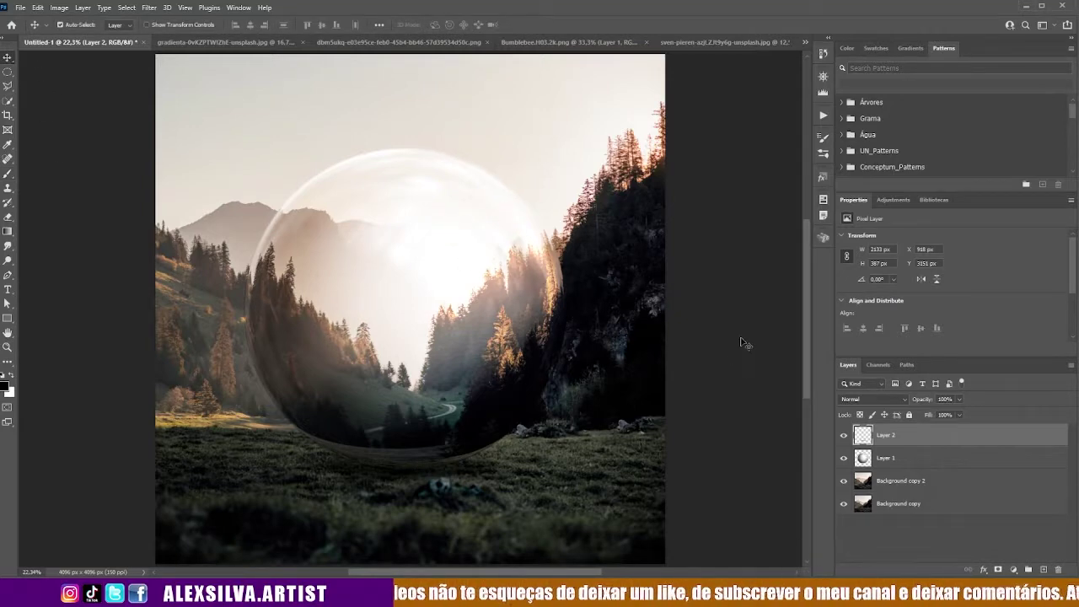
key(ctrl+minus)
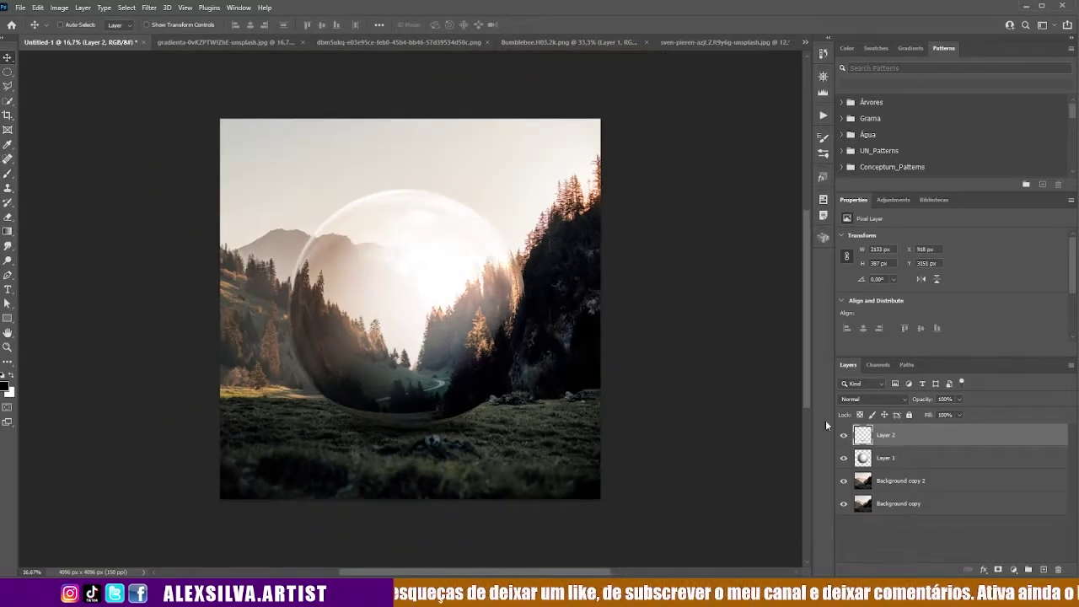
click(600, 42)
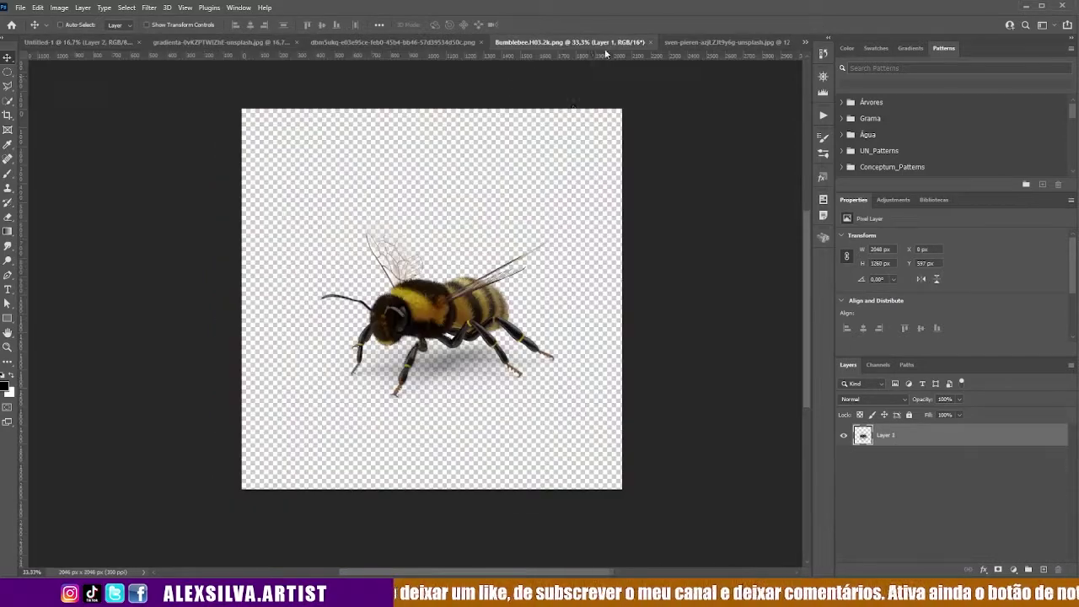
- Duplicate the bee layer into Untitled-1 and move Layer 3 below Layer 1
right_click(912, 433)
click(936, 186)
click(735, 206)
click(674, 217)
click(797, 163)
click(96, 46)
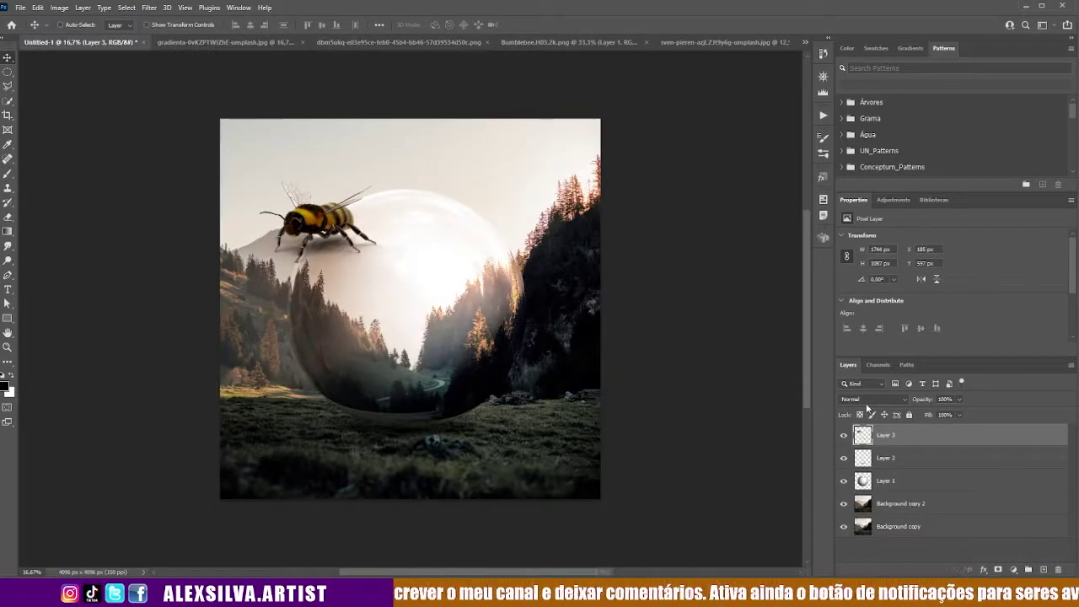
drag(913, 440, 927, 493)
- Centre the bee in the bubble, scale it to about 114% (1993 × 1243 px), nudge it down
drag(312, 222, 398, 308)
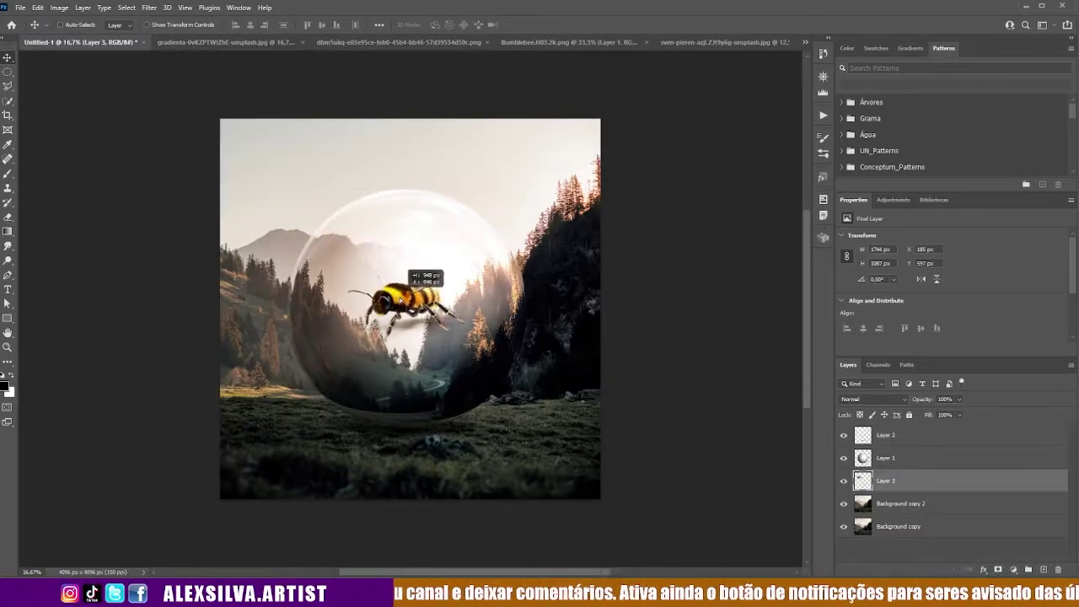
key(ctrl+plus)
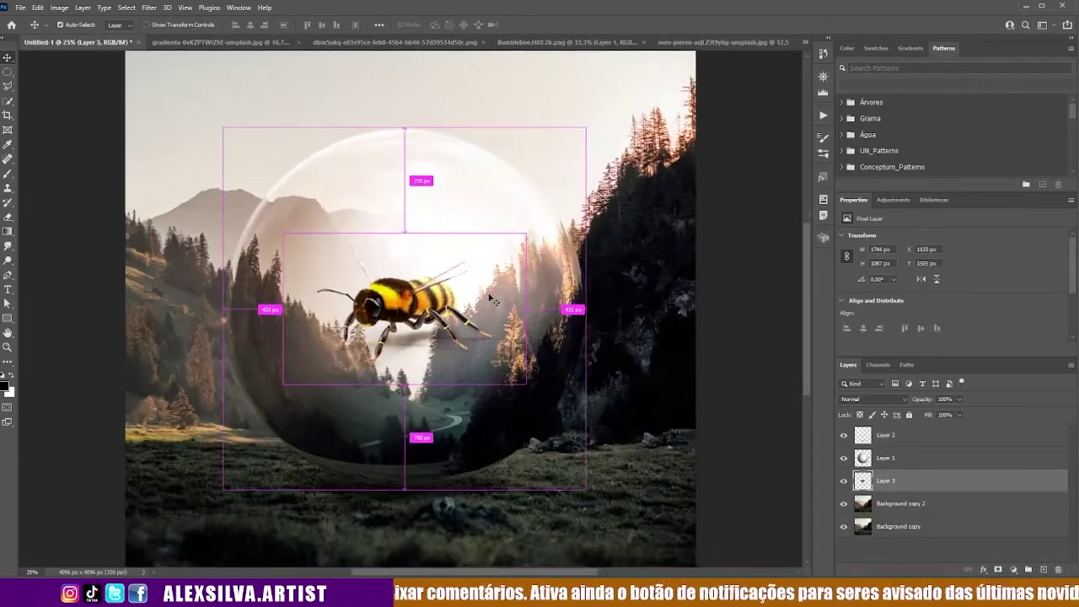
key(ctrl+t)
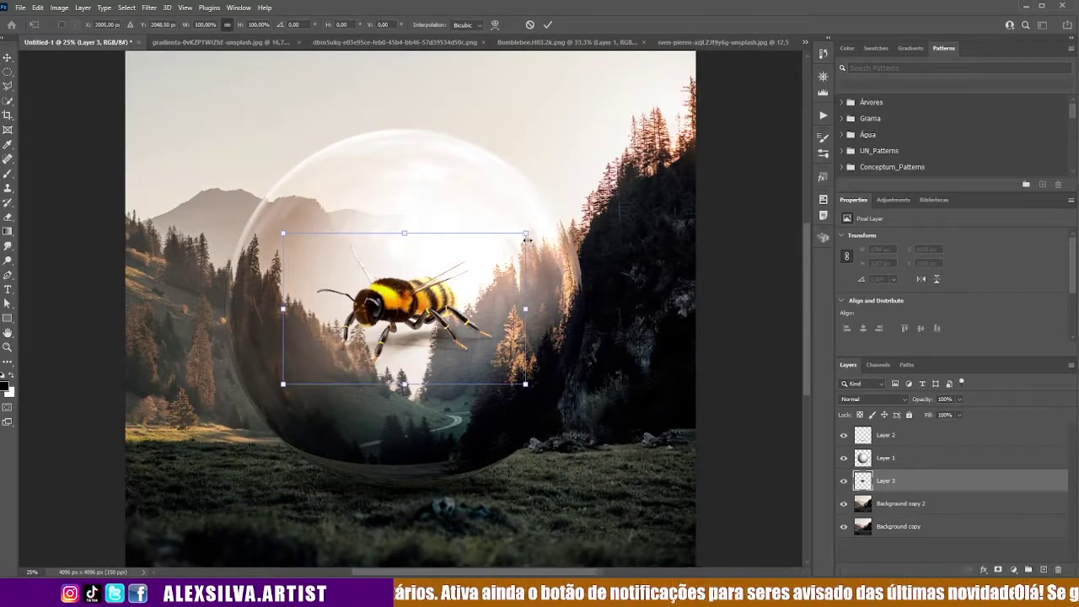
drag(527, 240, 538, 226)
drag(283, 386, 259, 397)
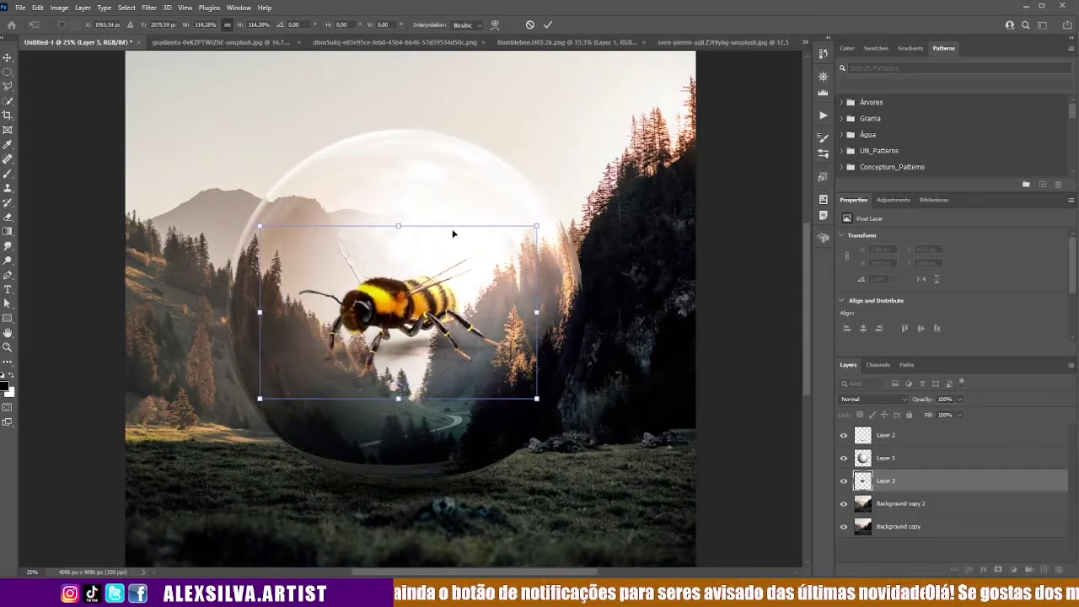
right_click(535, 226)
click(508, 244)
key(Return)
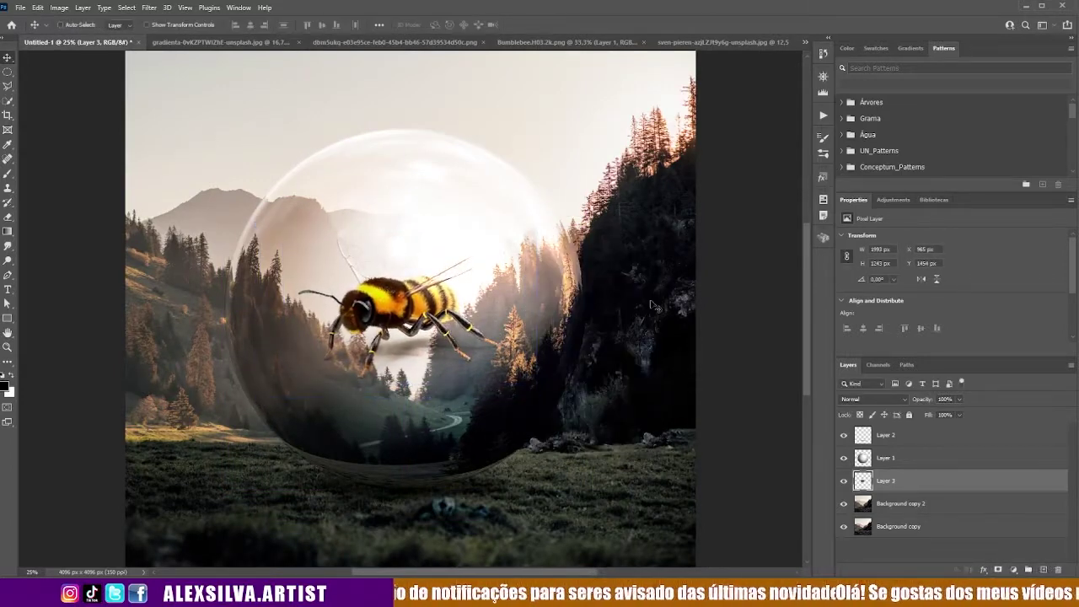
key(Down)
key(Down)
key(Down)
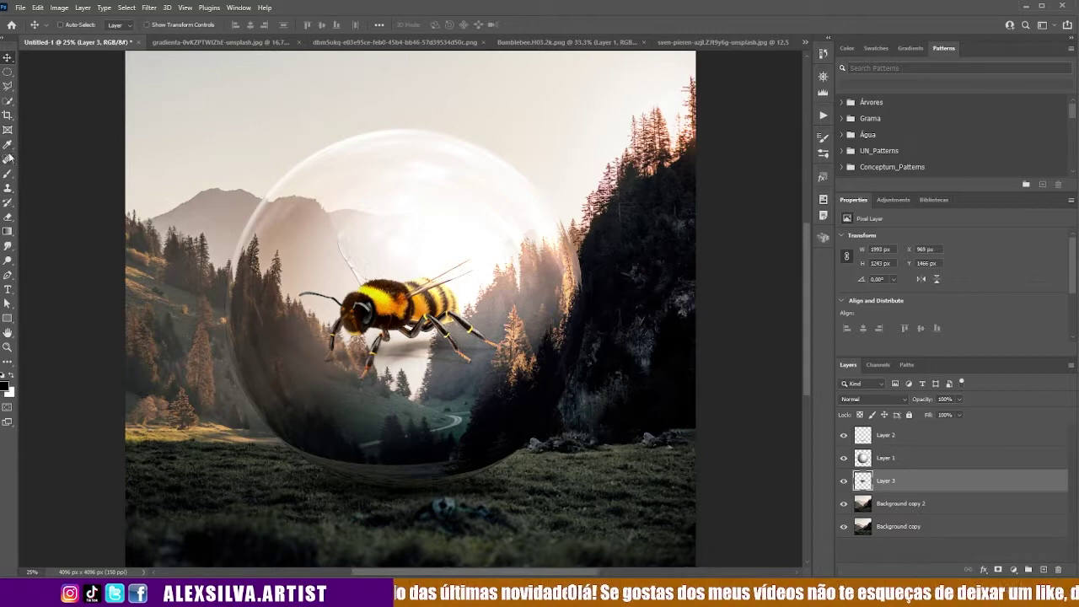
click(7, 217)
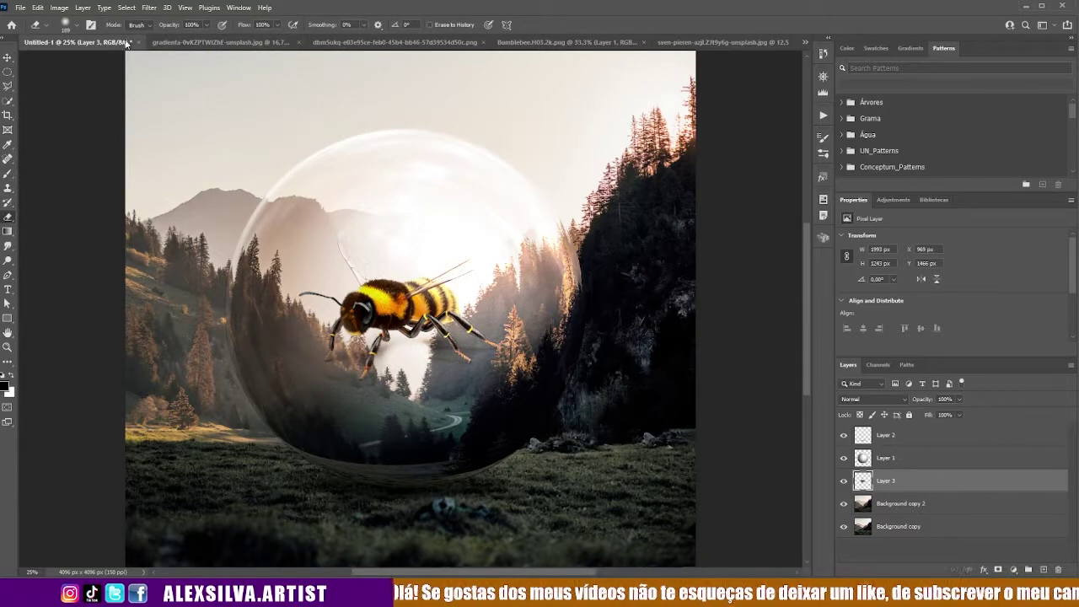
- Set the eraser to 39 px and erase the shadows around the bee's legs
click(76, 31)
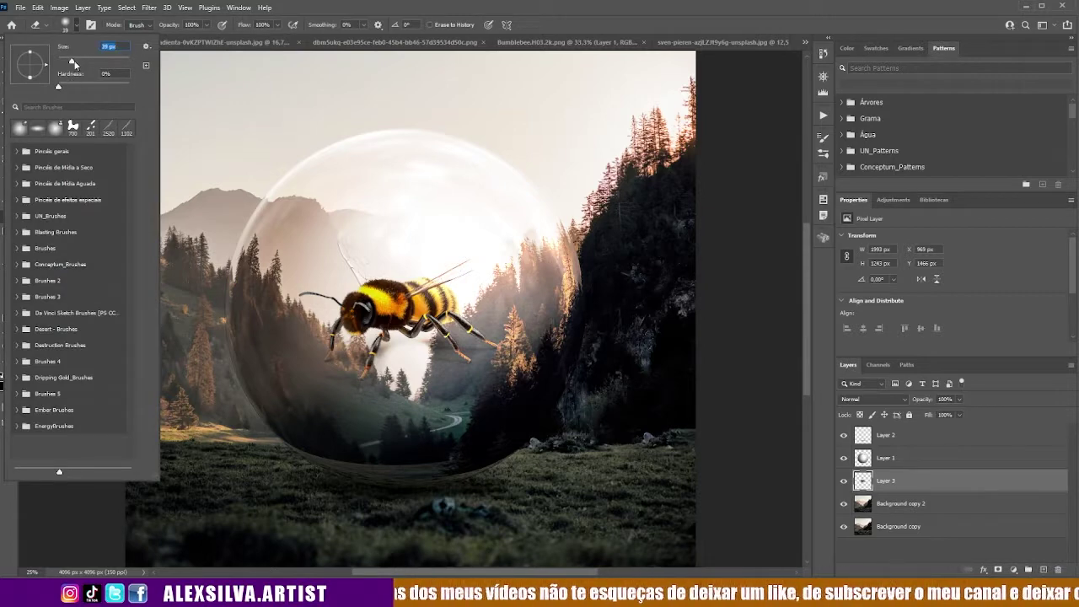
key(Return)
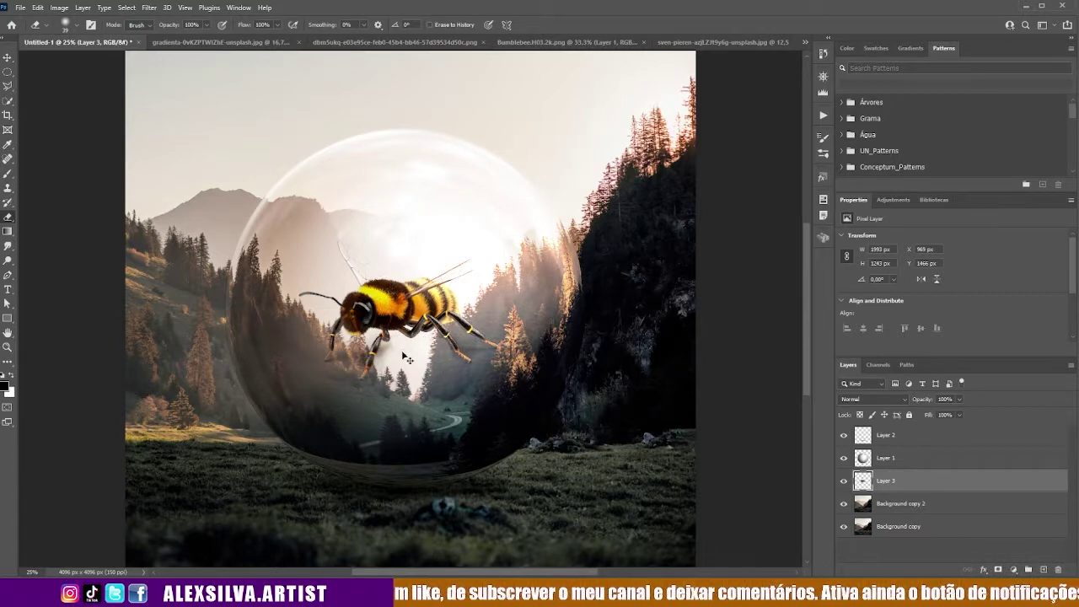
scroll(436, 335, up, 3)
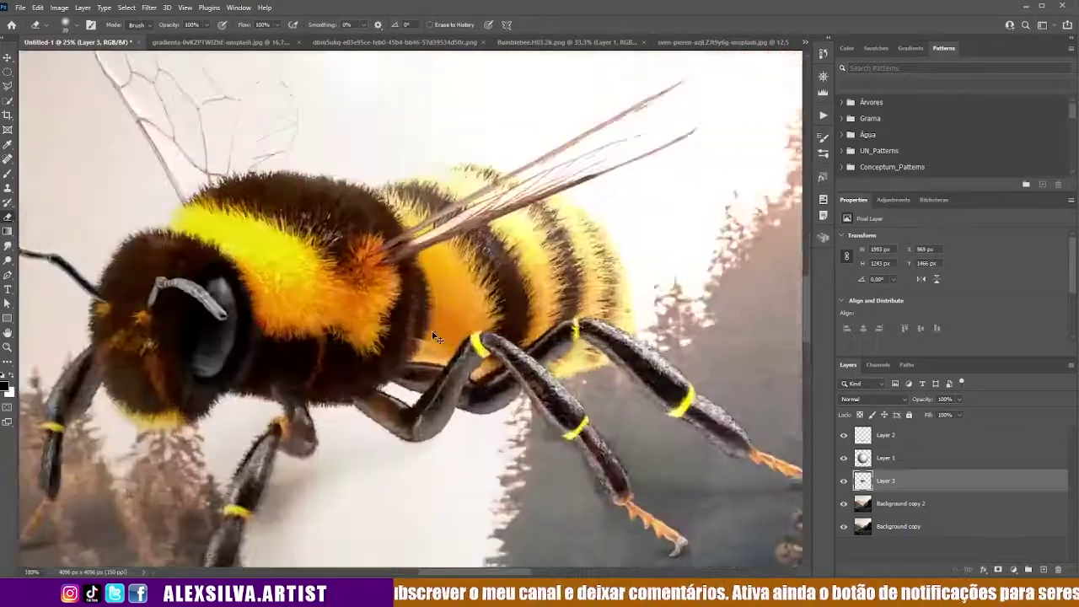
scroll(421, 331, up, 2)
scroll(396, 326, up, 1)
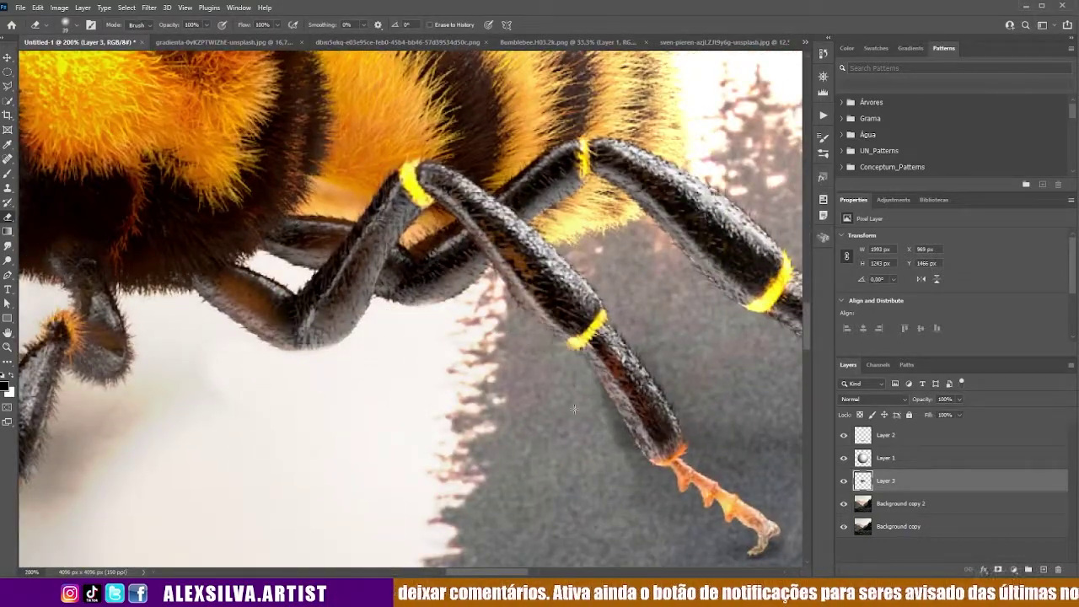
drag(181, 354, 298, 397)
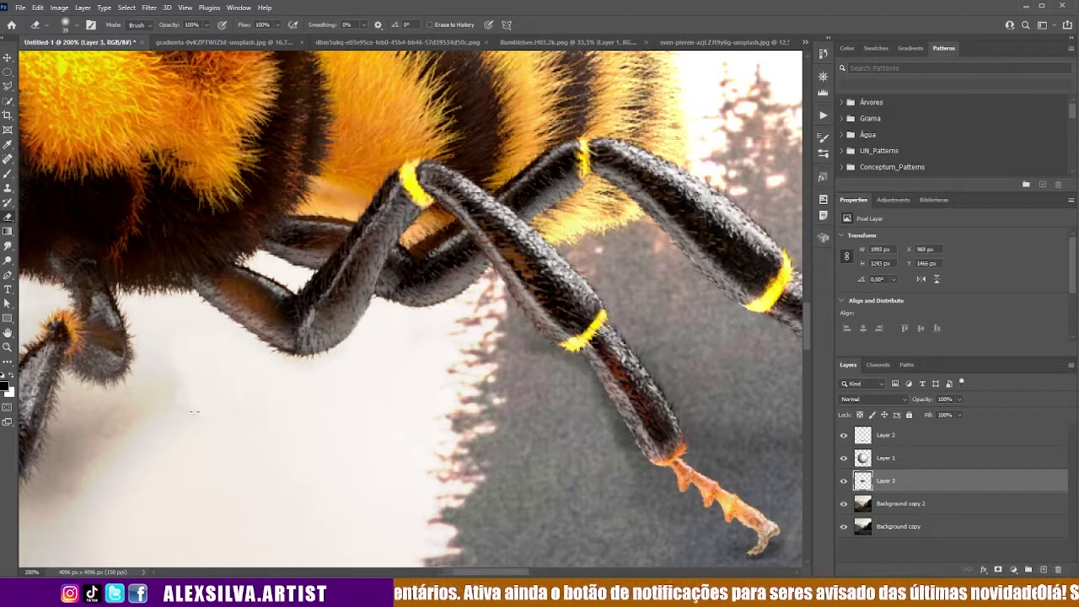
drag(194, 411, 171, 377)
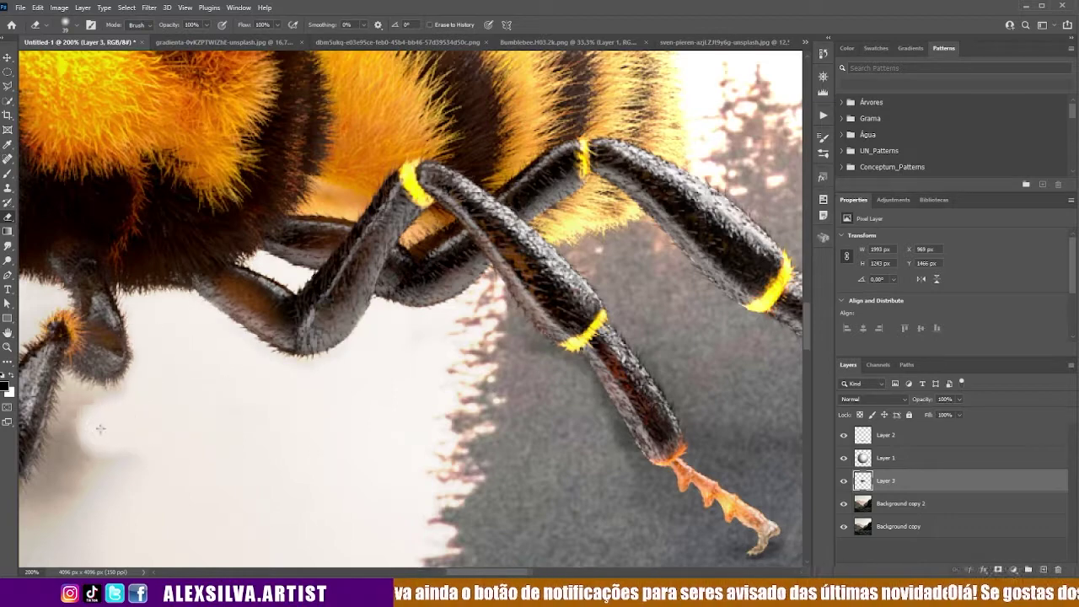
drag(142, 430, 161, 444)
- Erase soft patches of forest between the bee's legs to lighten them
drag(244, 377, 336, 317)
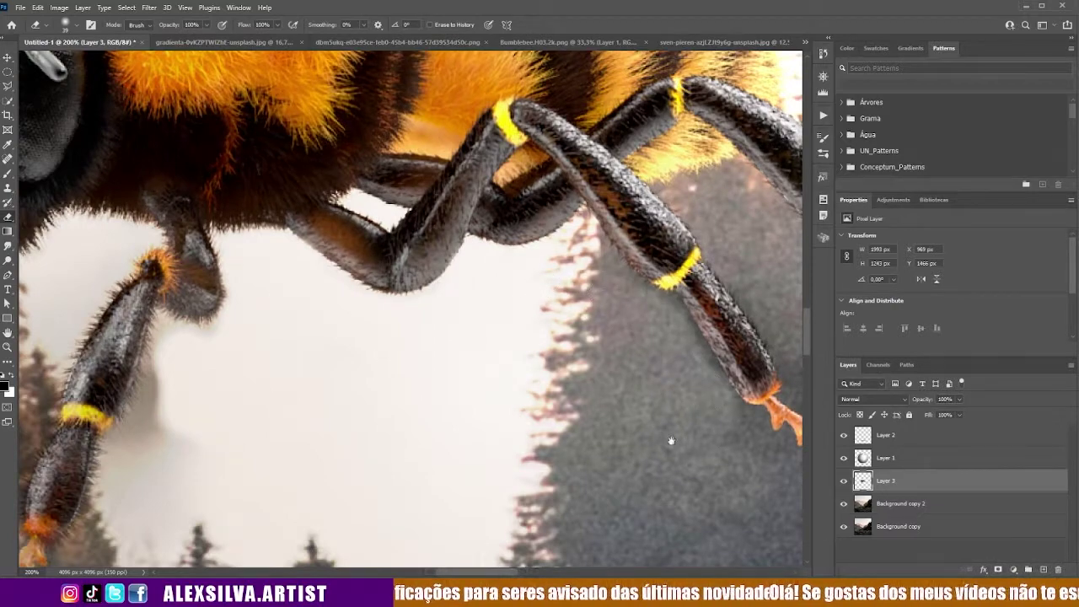
drag(678, 436, 502, 339)
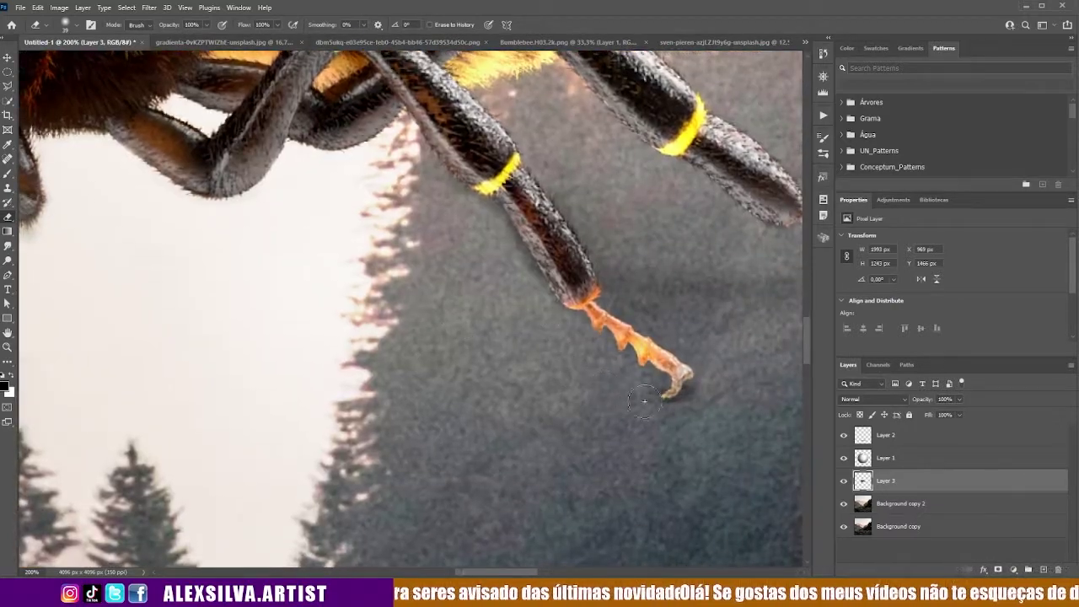
mouse_move(553, 331)
mouse_down()
mouse_move(503, 375)
mouse_move(347, 396)
mouse_up()
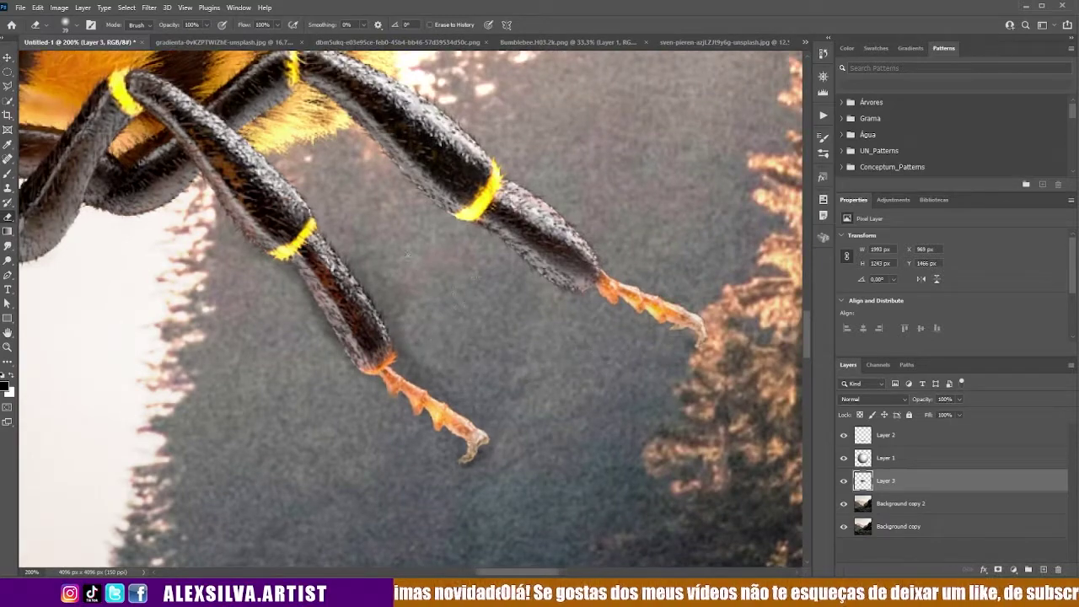
drag(434, 296, 410, 315)
mouse_move(373, 217)
mouse_down()
mouse_move(313, 345)
mouse_move(328, 417)
mouse_up()
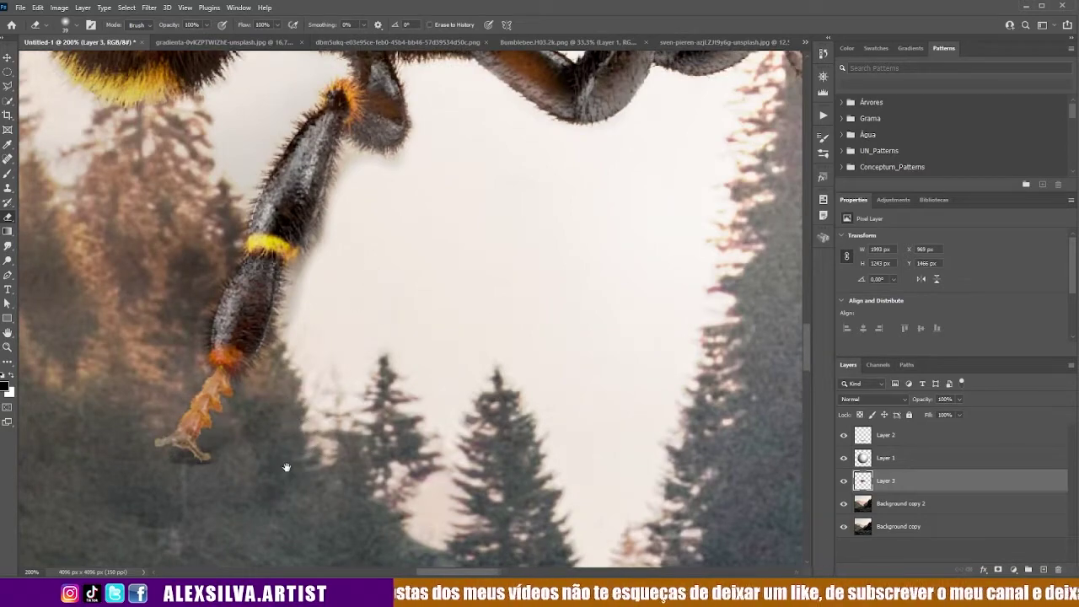
drag(173, 482, 287, 415)
drag(181, 349, 442, 405)
mouse_move(333, 289)
mouse_down()
mouse_move(506, 320)
mouse_move(572, 268)
mouse_move(506, 194)
mouse_move(438, 210)
mouse_up()
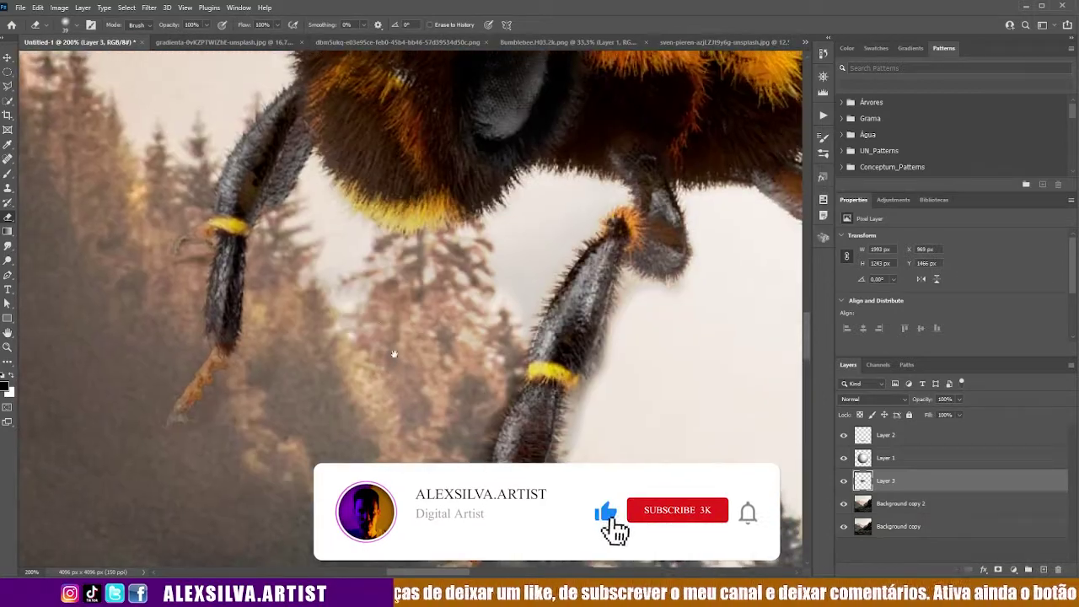
mouse_move(346, 291)
mouse_down()
mouse_move(600, 212)
mouse_move(484, 312)
mouse_move(388, 303)
mouse_up()
mouse_move(540, 303)
mouse_down()
mouse_move(481, 373)
mouse_move(350, 409)
mouse_up()
key(ctrl+0)
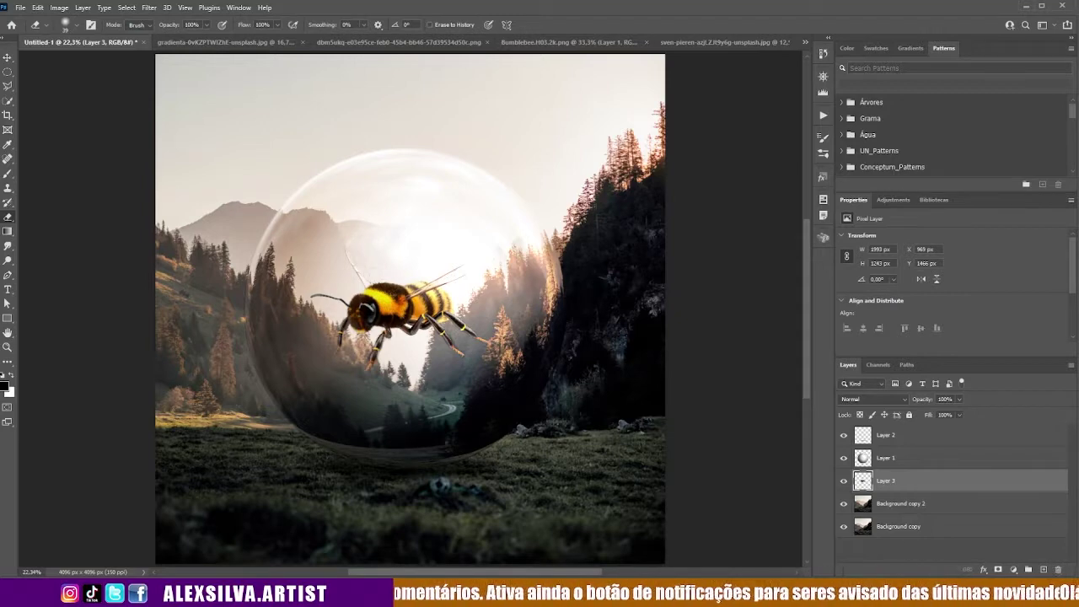
- Rename Layer 2 to 'sombra' and toggle Background copy 2's visibility to compare
double_click(883, 436)
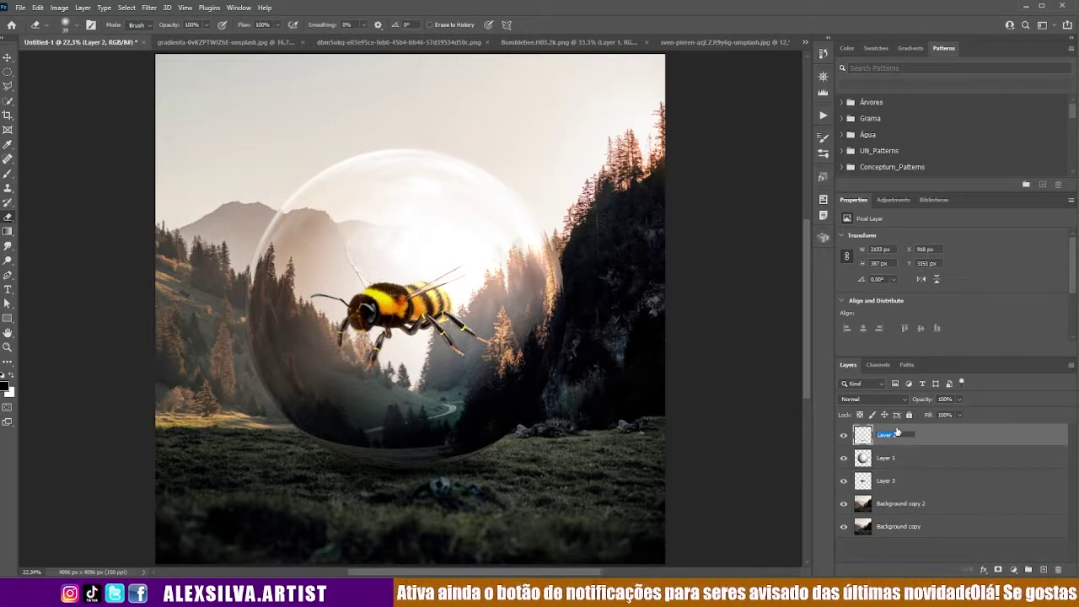
text(sombra)
key(Return)
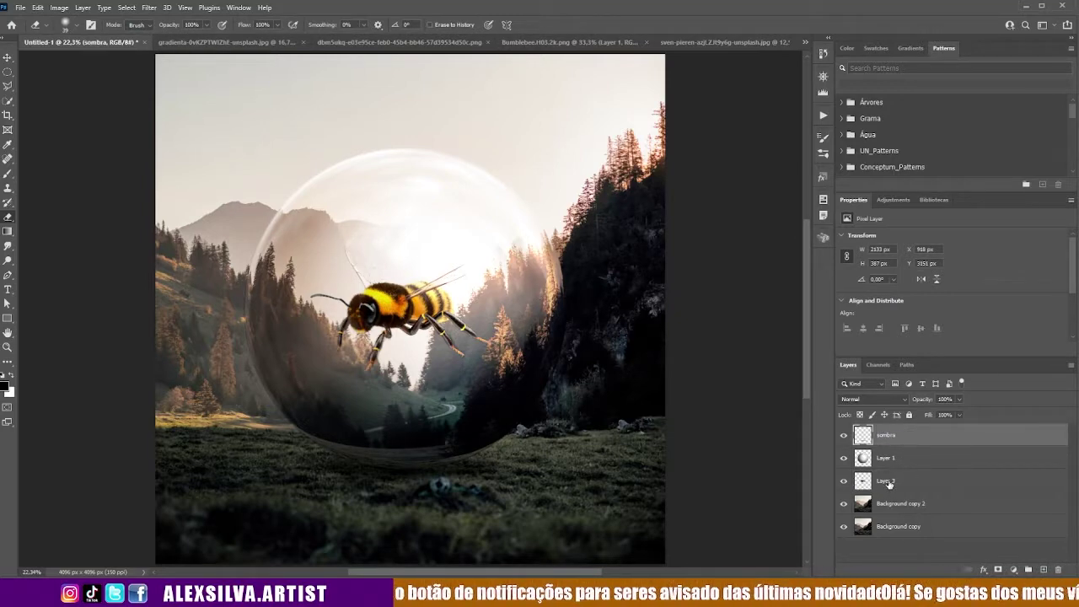
click(843, 503)
key(ctrl+minus)
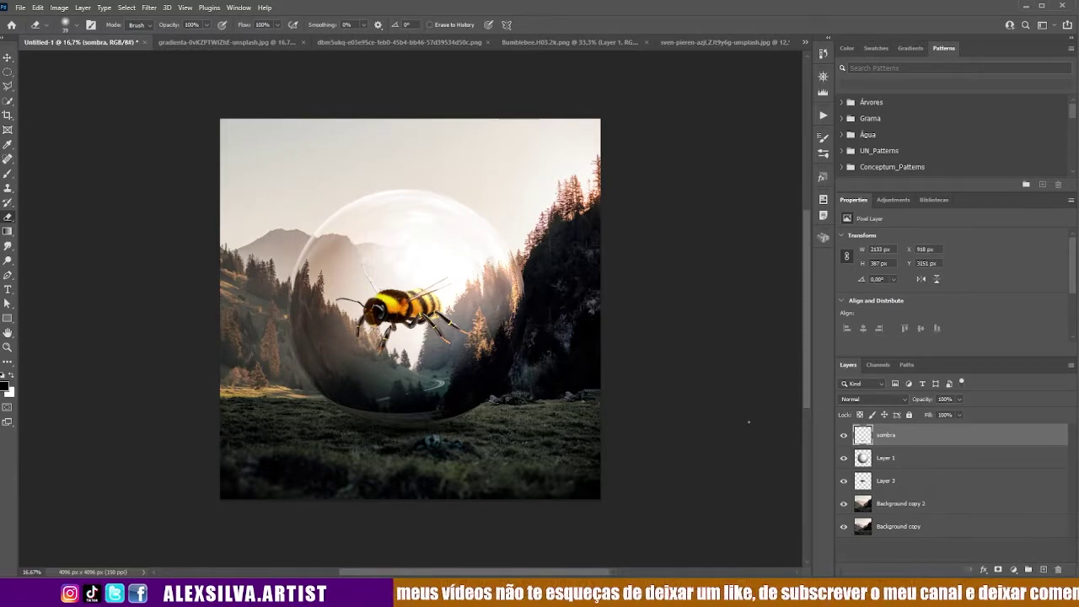
key(ctrl+plus)
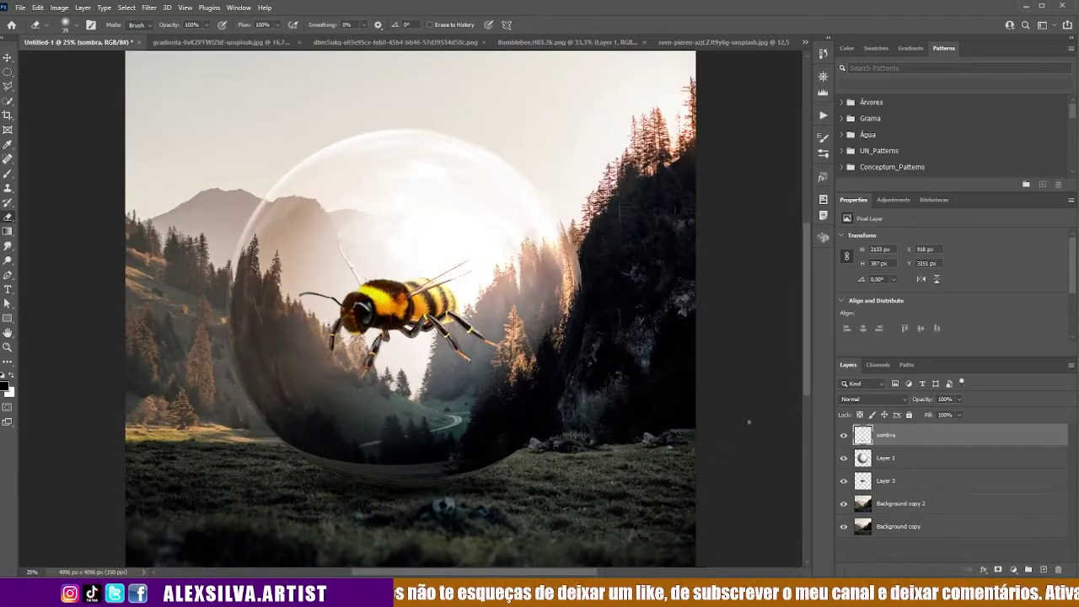
- Lower Layer 1's opacity to about 52%, then reselect the sombra layer
key(ctrl+minus)
click(898, 459)
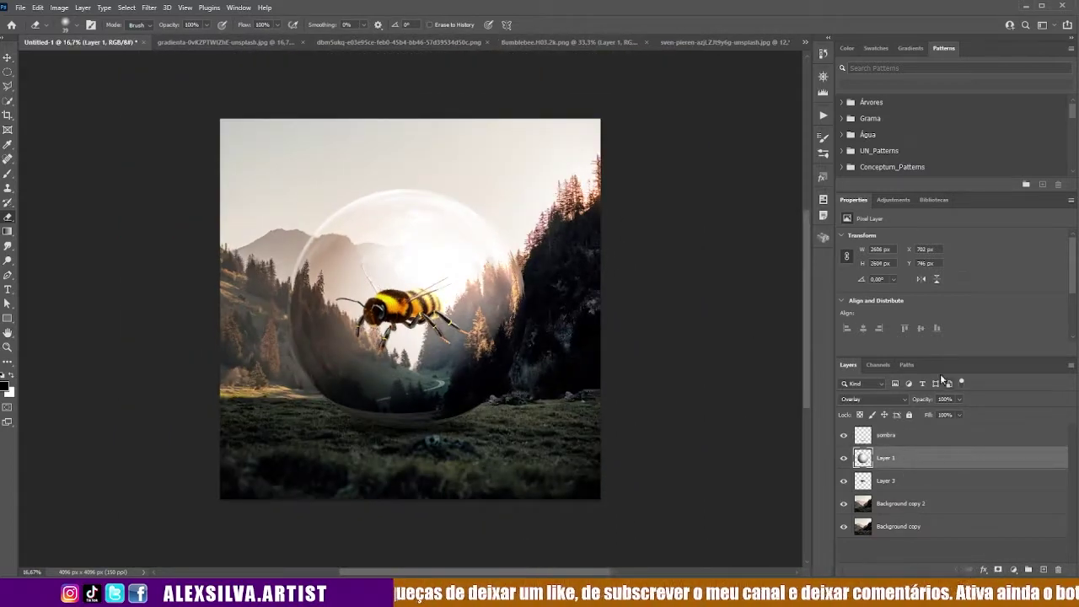
drag(947, 416, 941, 415)
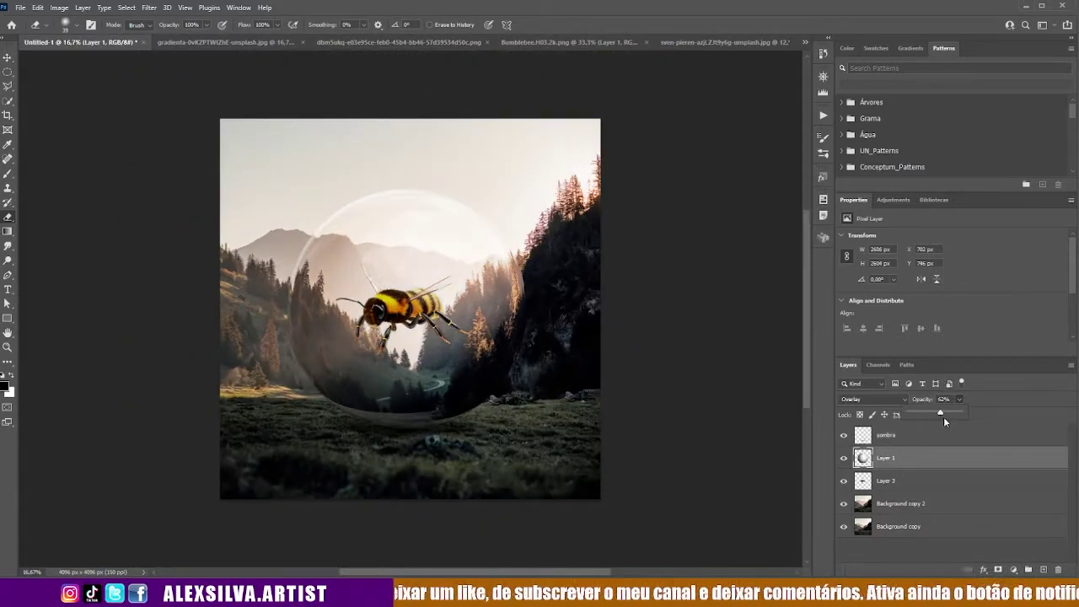
click(1003, 387)
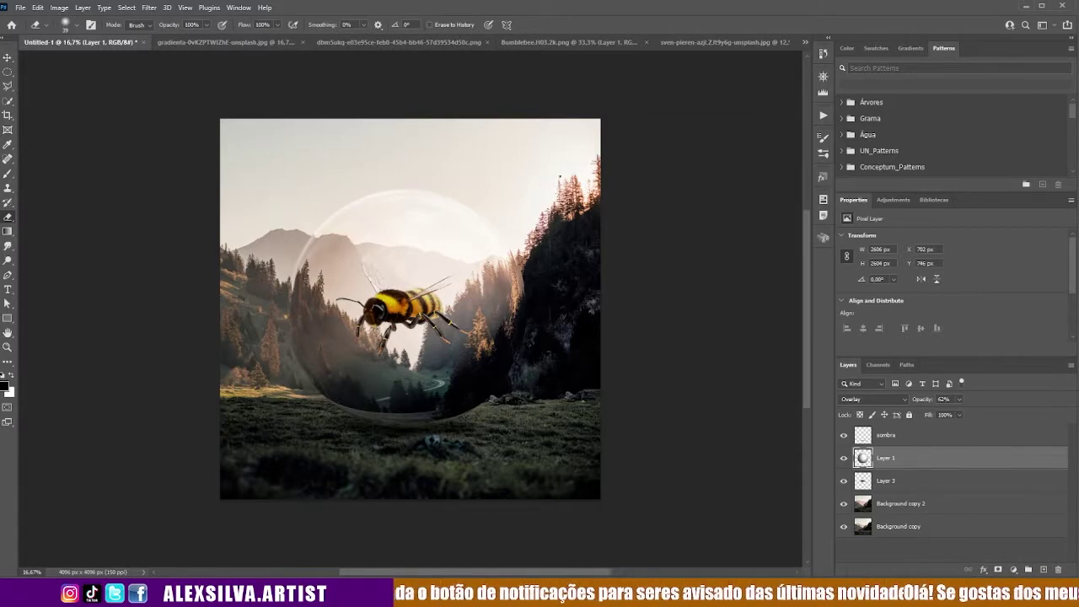
click(8, 57)
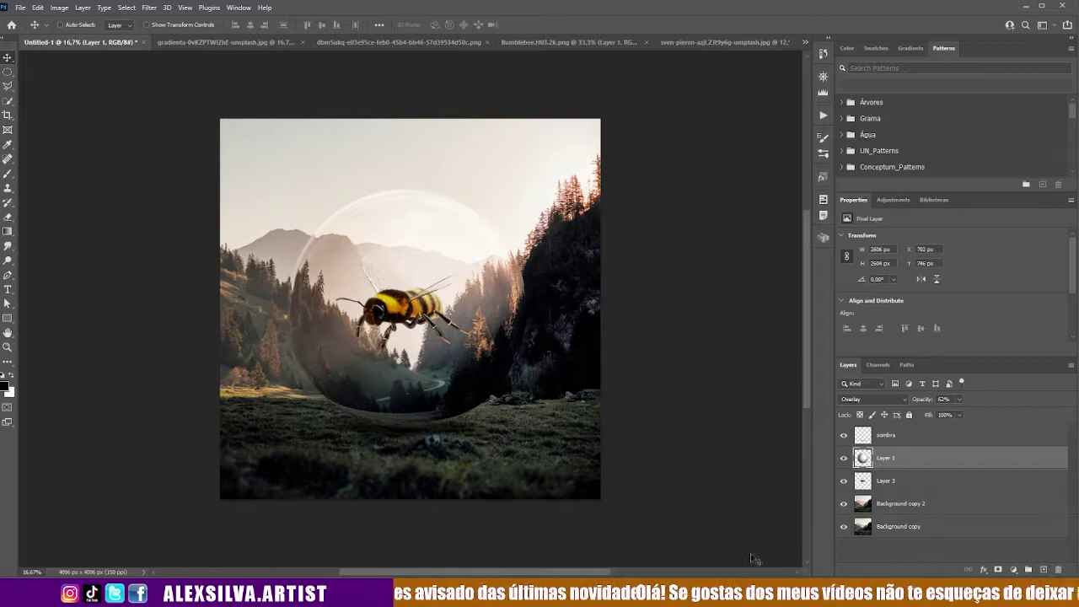
click(955, 435)
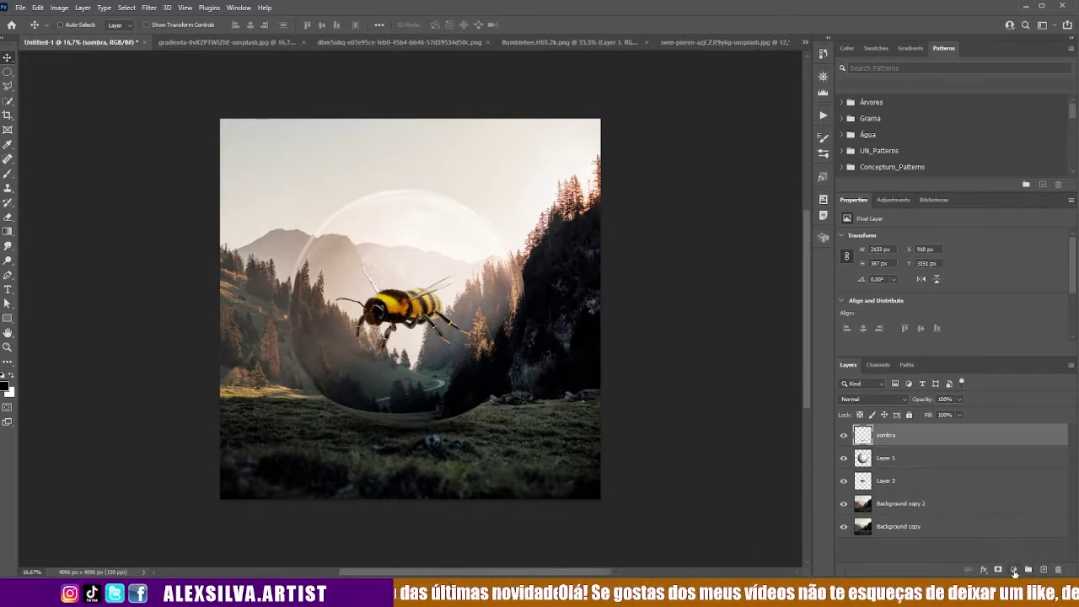
- Add an Exposure adjustment clipped to the bee layer, darkened to about -3
click(1015, 570)
click(1029, 439)
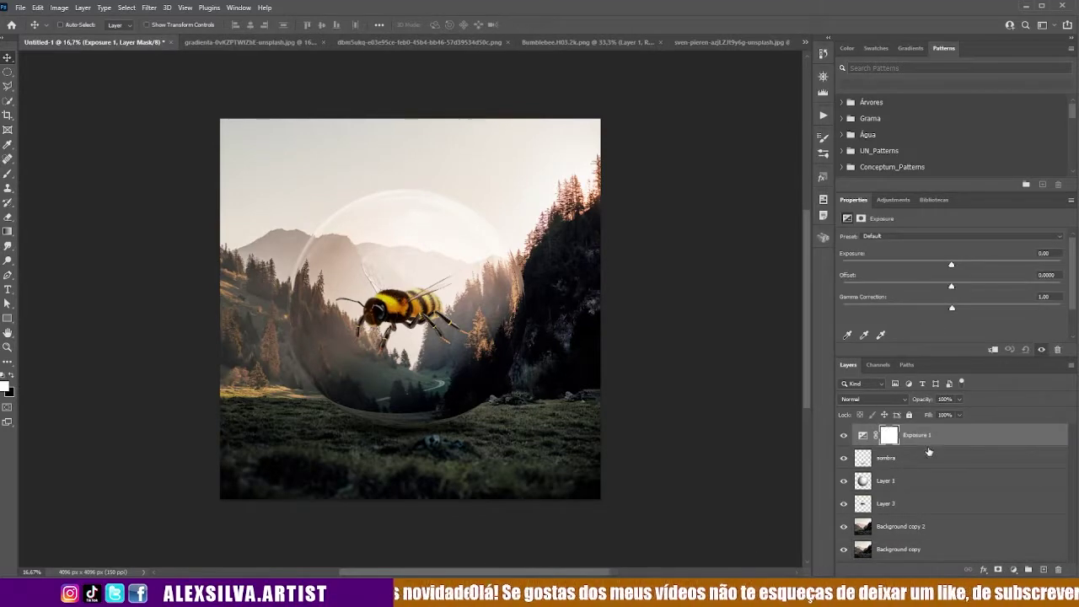
drag(915, 461, 927, 491)
right_click(936, 481)
click(1020, 224)
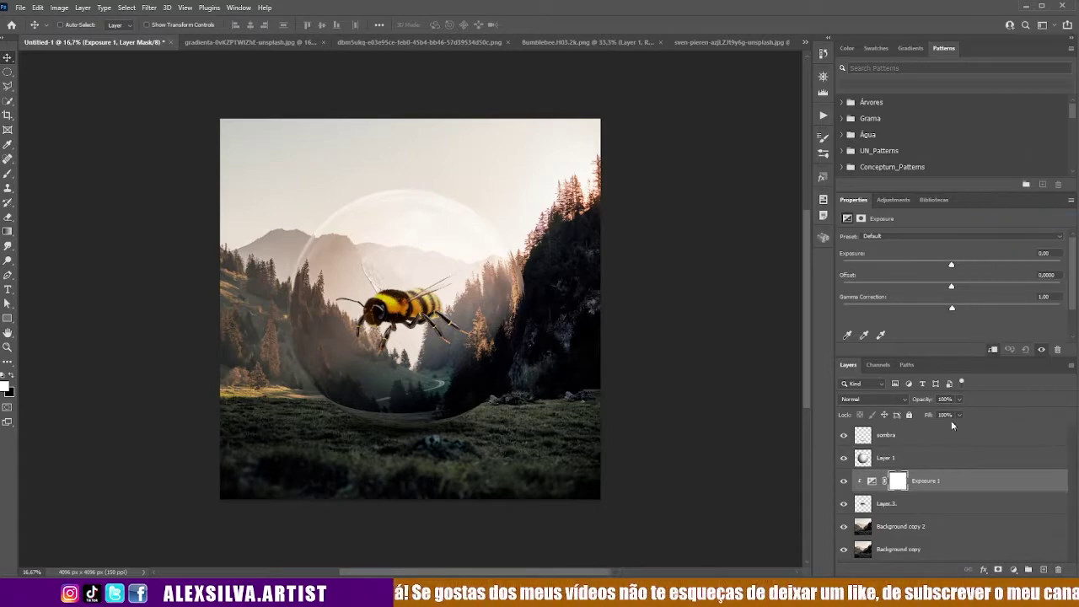
drag(950, 266, 902, 266)
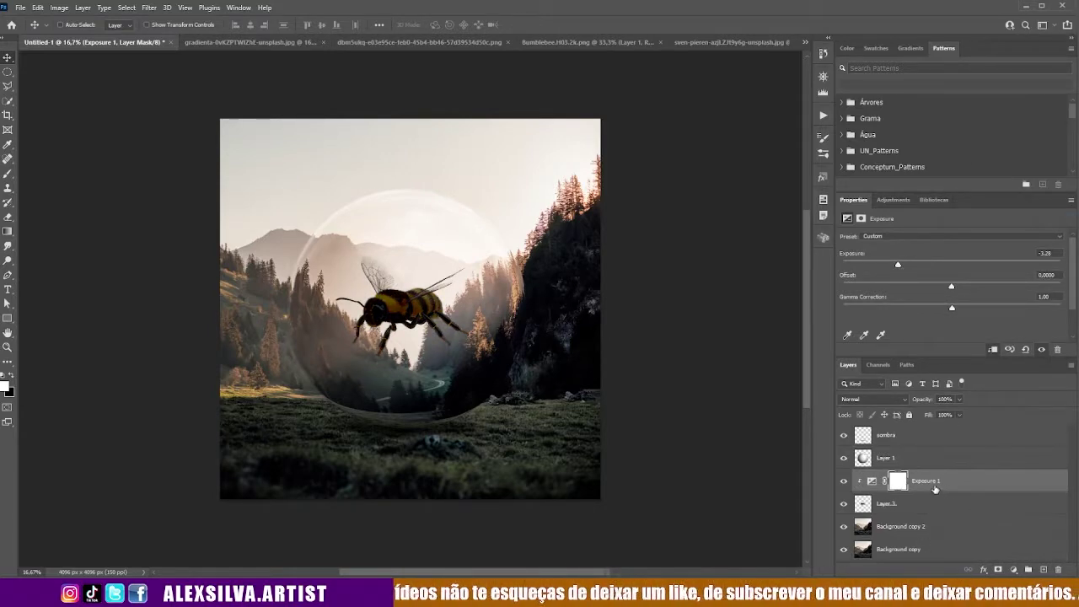
- Invert the Exposure 1 mask and brush shading back under the bee and its front leg
click(898, 480)
key(ctrl+i)
scroll(353, 263, up, 3)
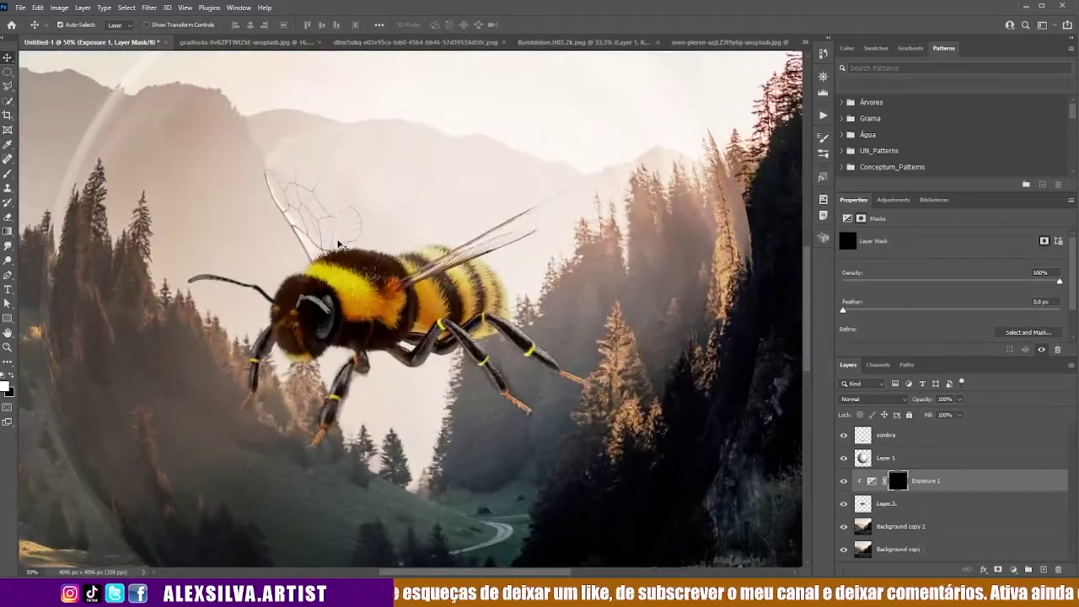
key(b)
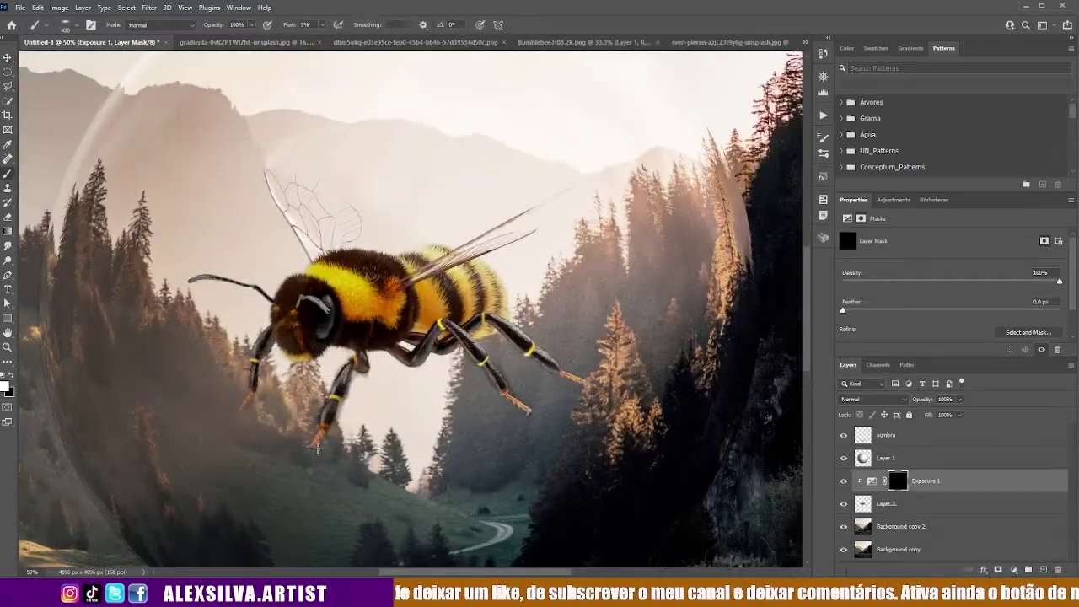
mouse_move(278, 350)
mouse_down()
mouse_move(427, 339)
mouse_move(425, 323)
mouse_move(493, 327)
mouse_up()
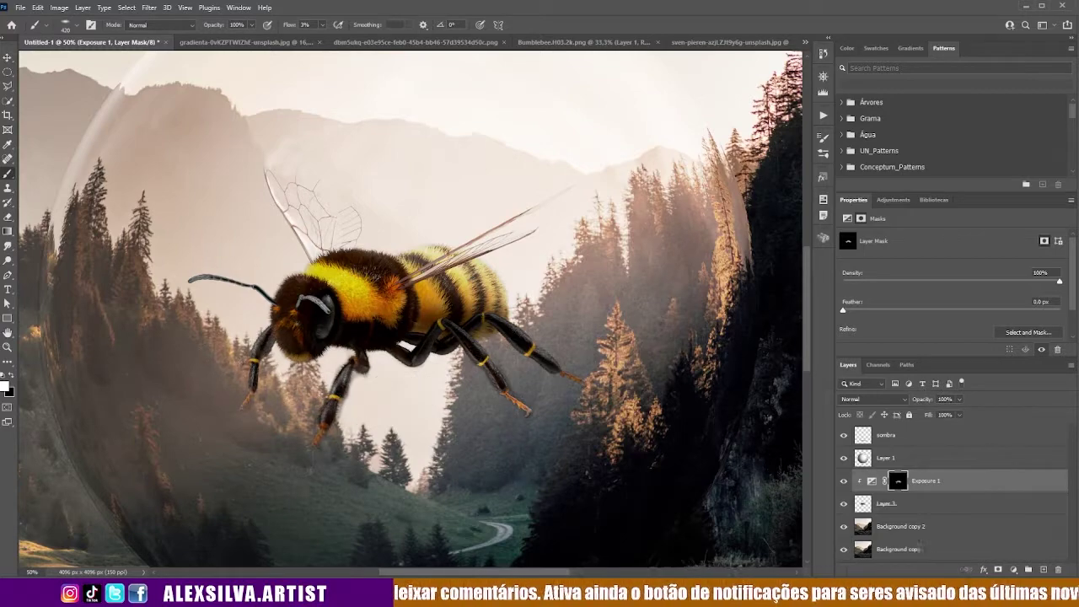
drag(251, 369, 250, 360)
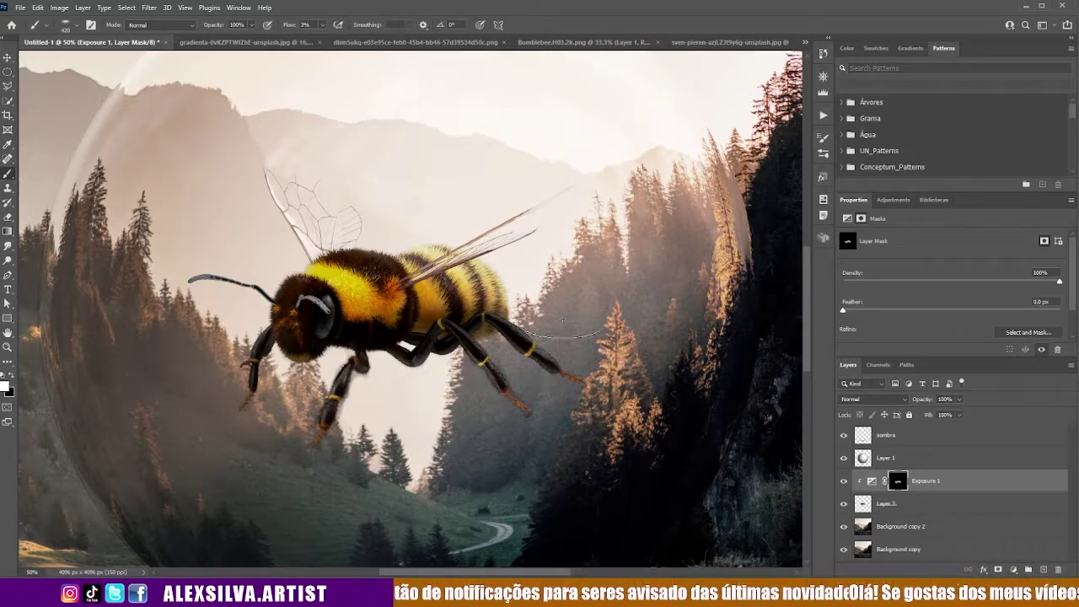
- Fit the image on screen, compare Exposure 1 on and off, then switch to Bokeh_Overlay
key(ctrl+0)
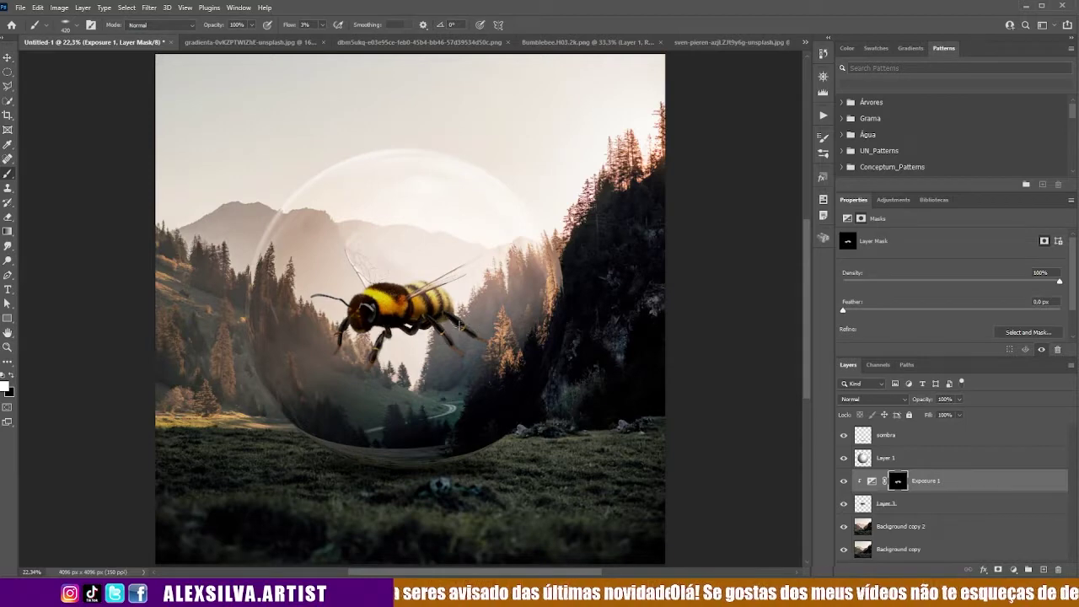
click(843, 480)
click(843, 480)
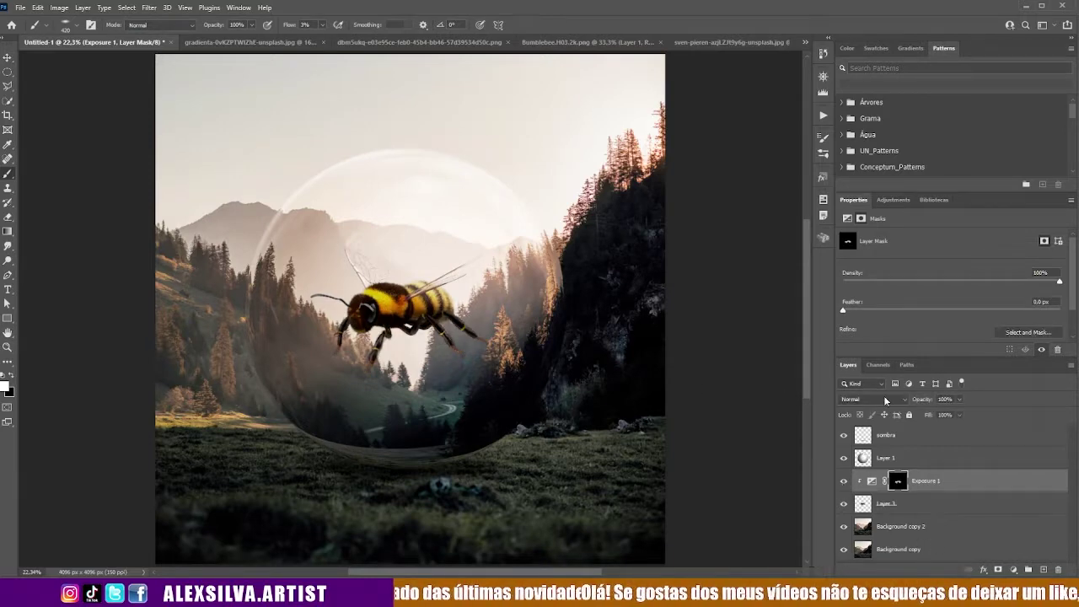
key(ctrl+minus)
click(8, 57)
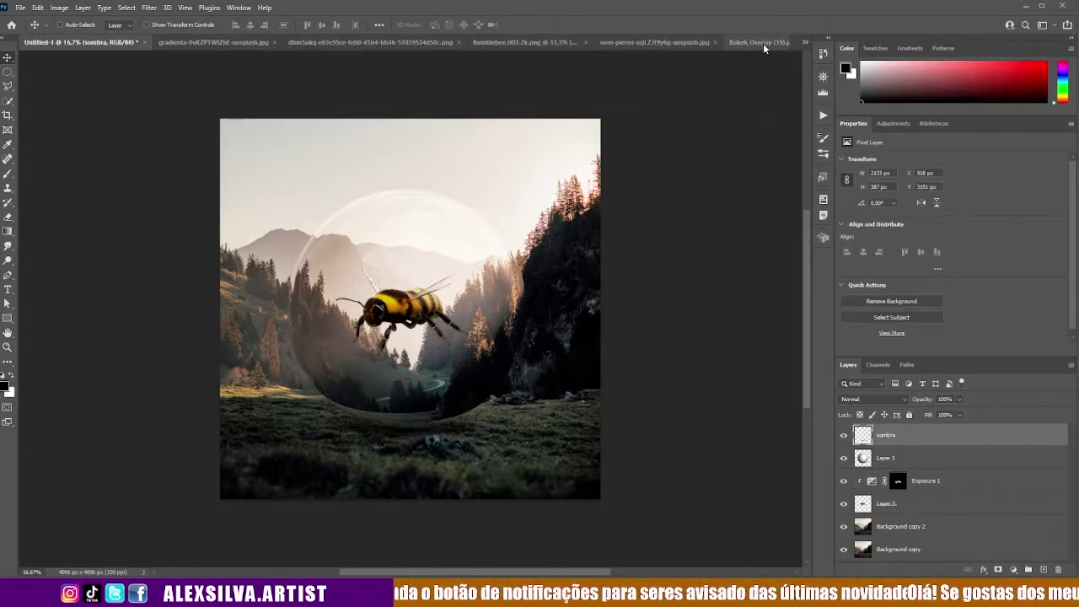
click(762, 43)
- Duplicate the Bokeh_Overlay background layer into the Untitled-1 composite
right_click(920, 432)
click(944, 446)
click(709, 205)
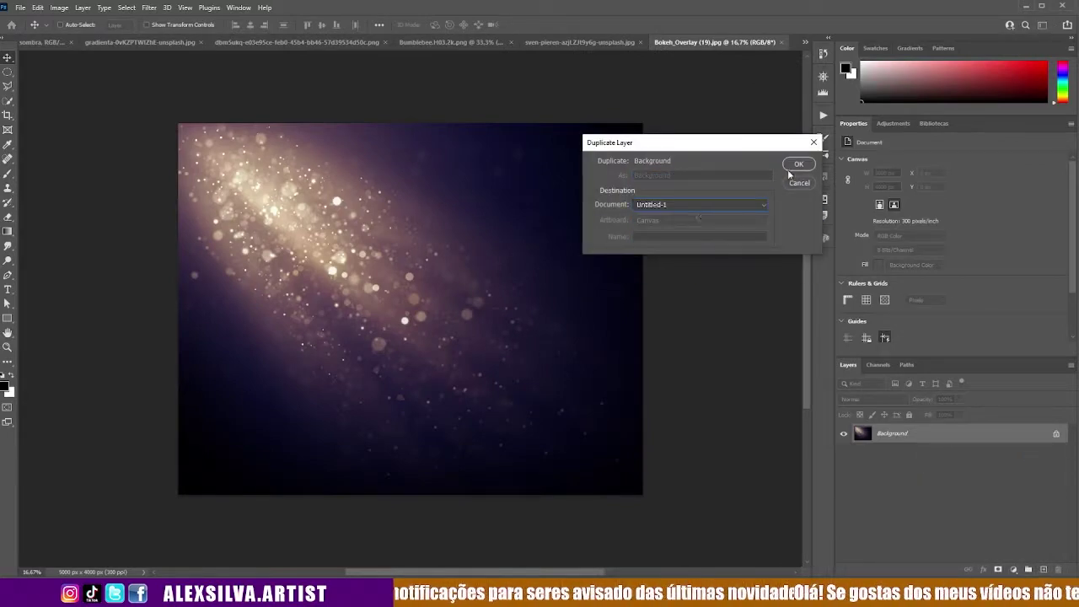
click(799, 163)
click(805, 41)
click(846, 47)
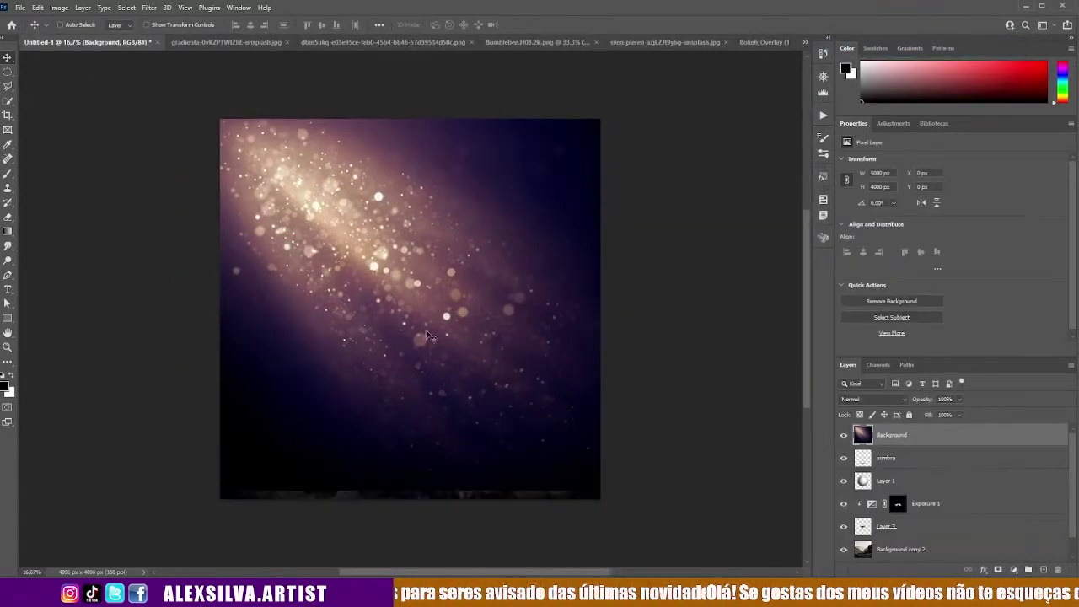
- Flip the bokeh layer horizontally and scale it to cover the canvas
click(38, 7)
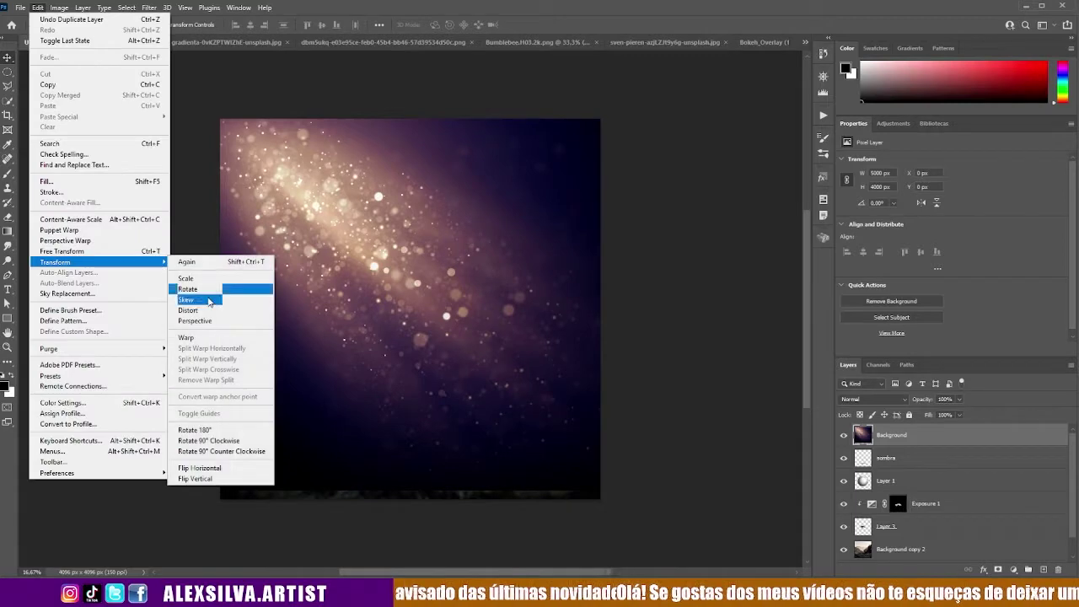
click(215, 469)
key(ctrl+t)
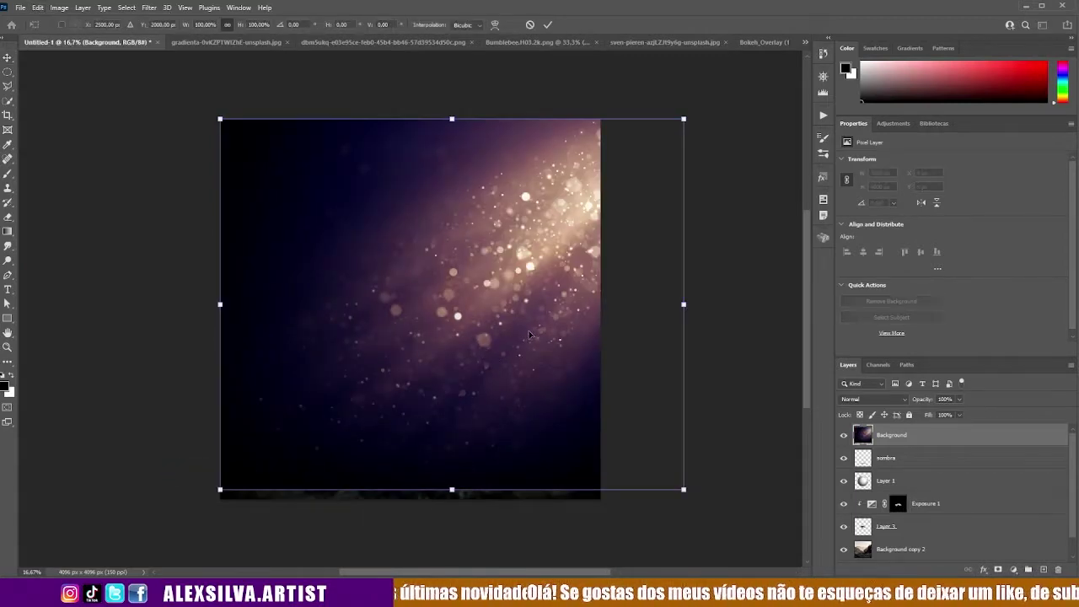
drag(486, 354, 408, 345)
drag(132, 490, 121, 500)
key(Return)
- Blend the bokeh layer as Lighter Color at roughly half opacity (62%)
click(872, 399)
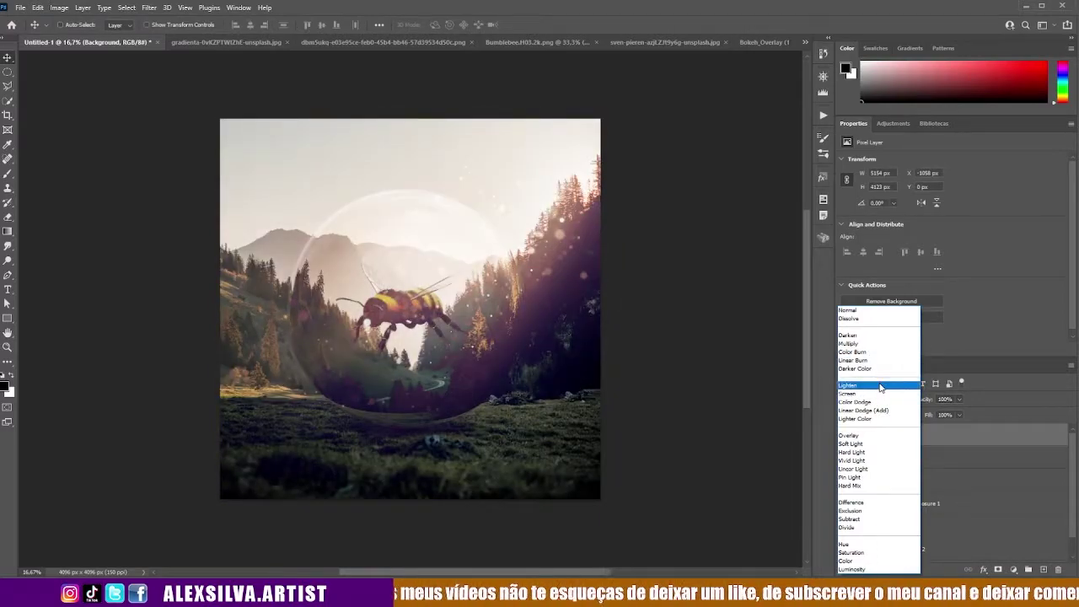
click(888, 420)
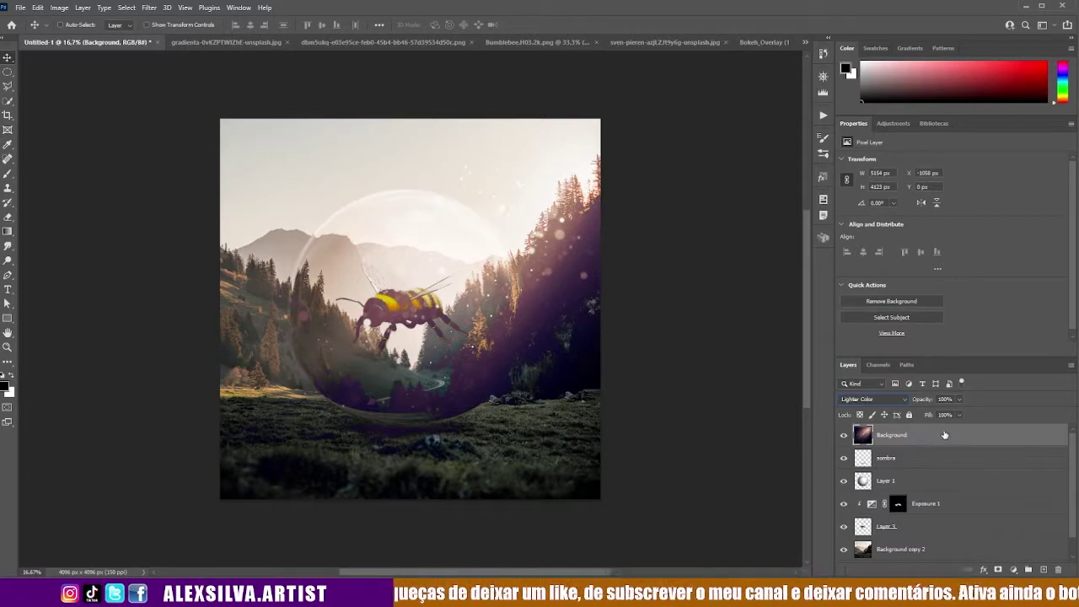
click(934, 412)
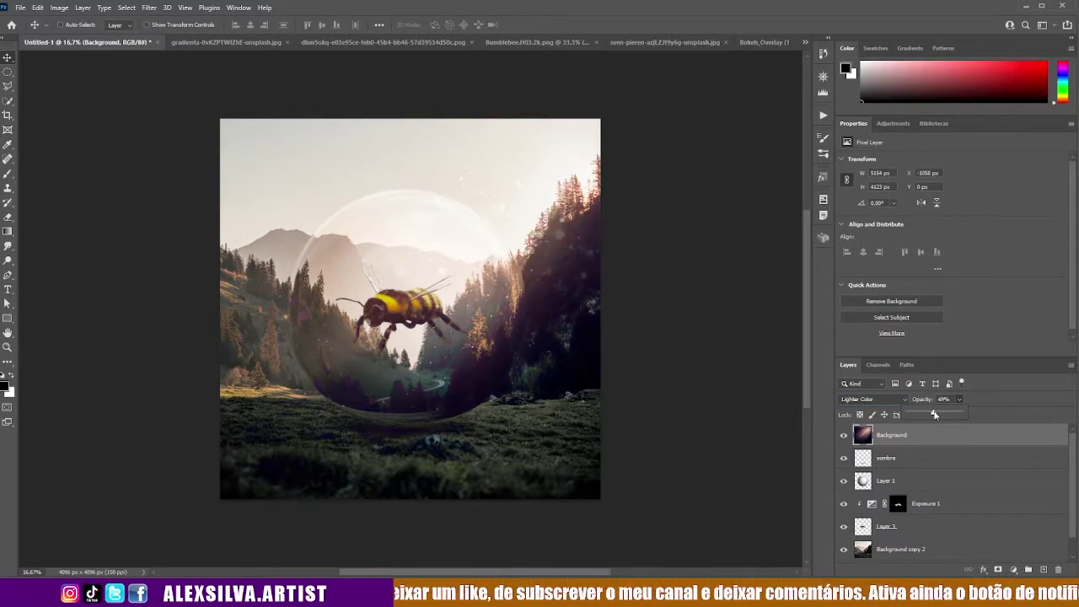
drag(934, 413, 938, 410)
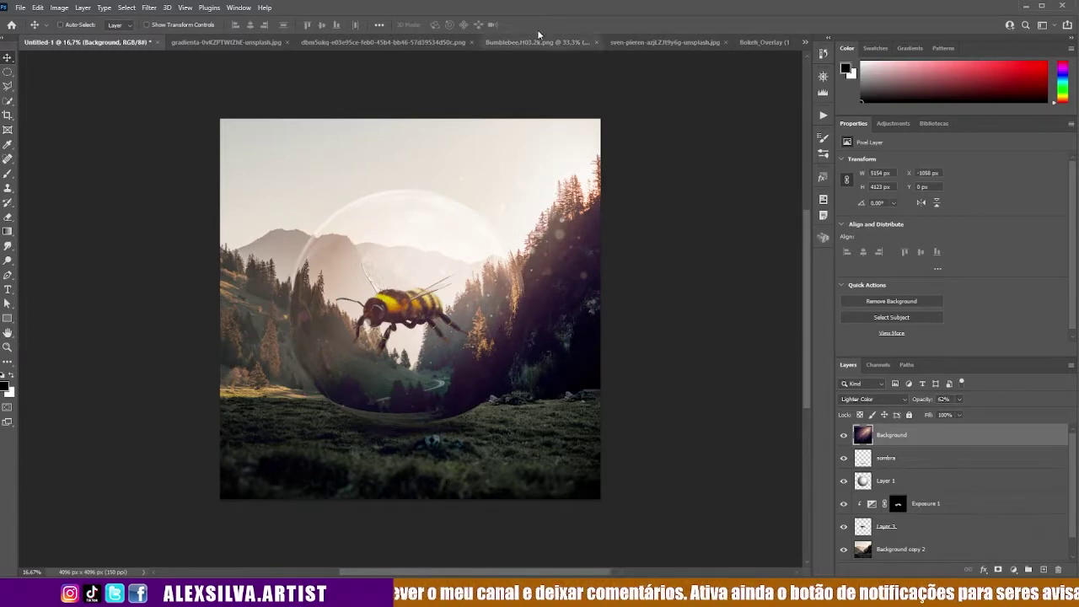
click(223, 42)
- Duplicate the gradient layer into the Untitled-1 composite
right_click(921, 436)
click(957, 456)
click(699, 200)
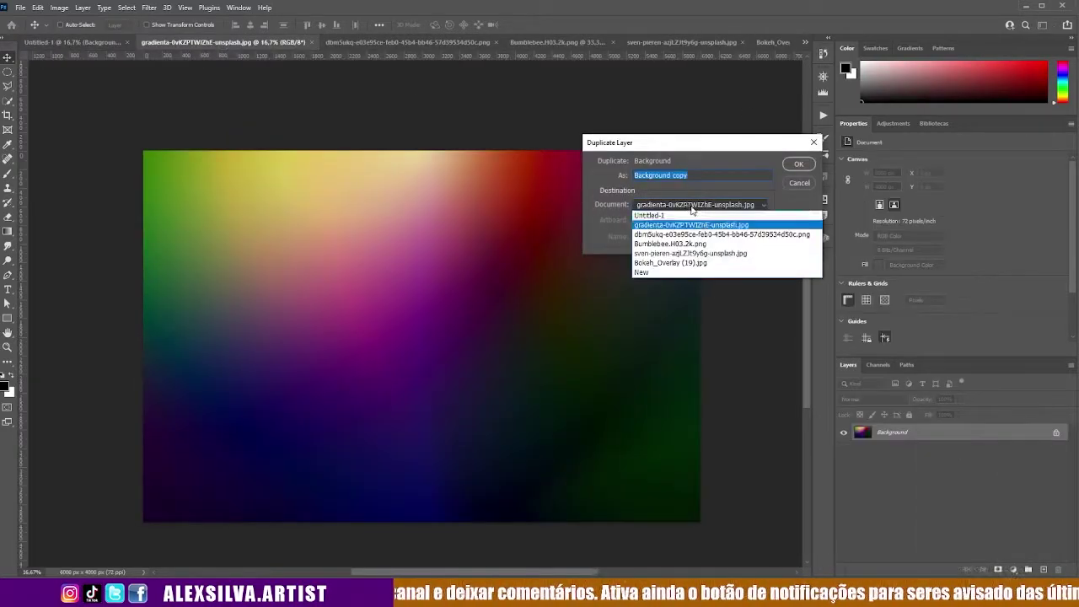
click(797, 163)
click(88, 42)
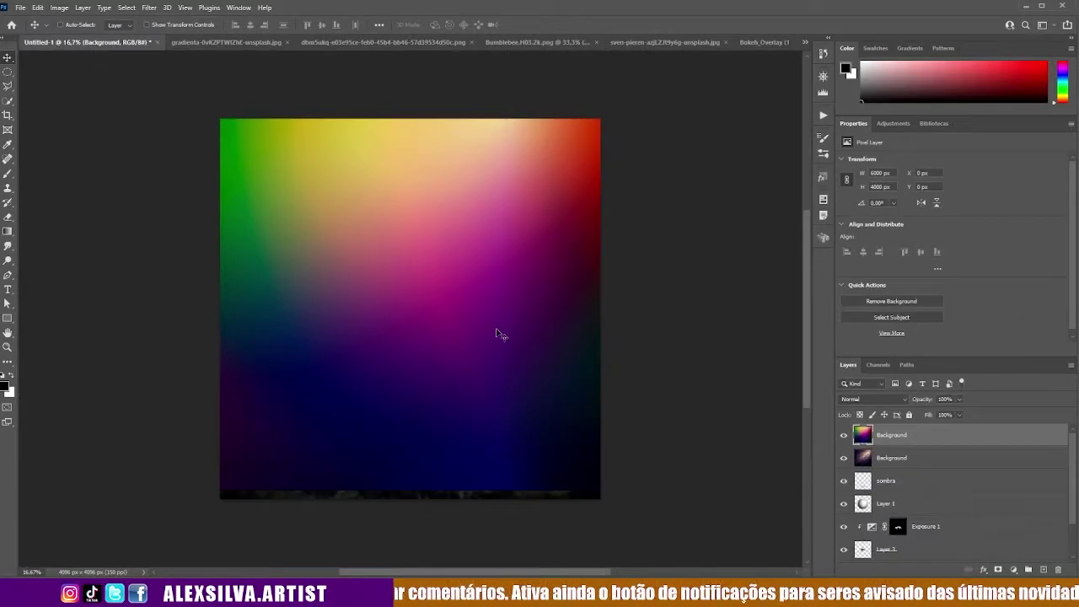
- Reposition and slightly enlarge the gradient so it covers the canvas
mouse_move(497, 333)
mouse_down()
mouse_move(477, 286)
mouse_move(358, 286)
mouse_up()
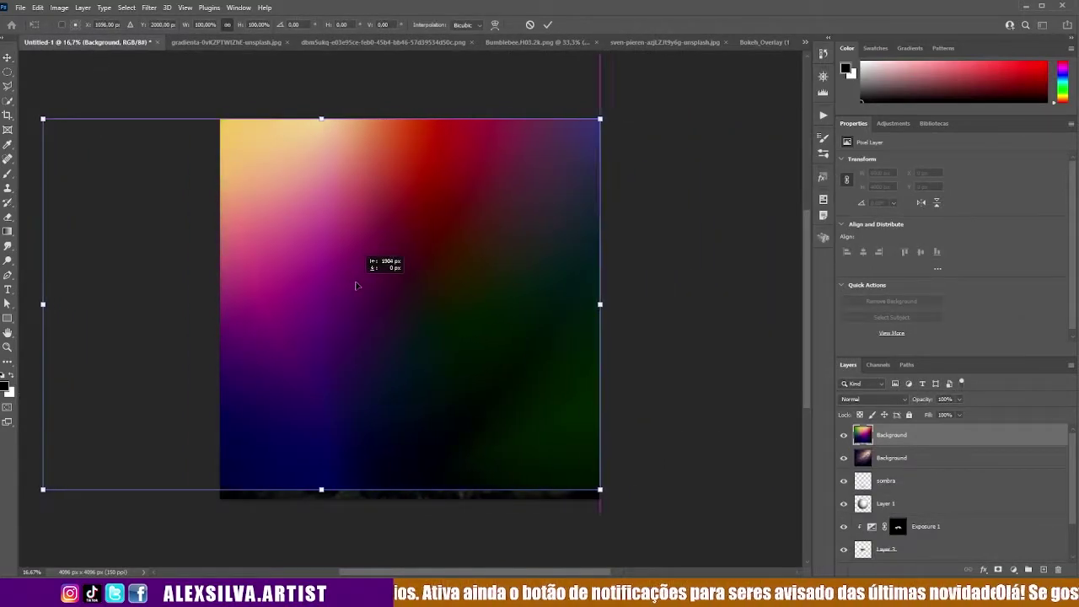
drag(373, 378, 422, 349)
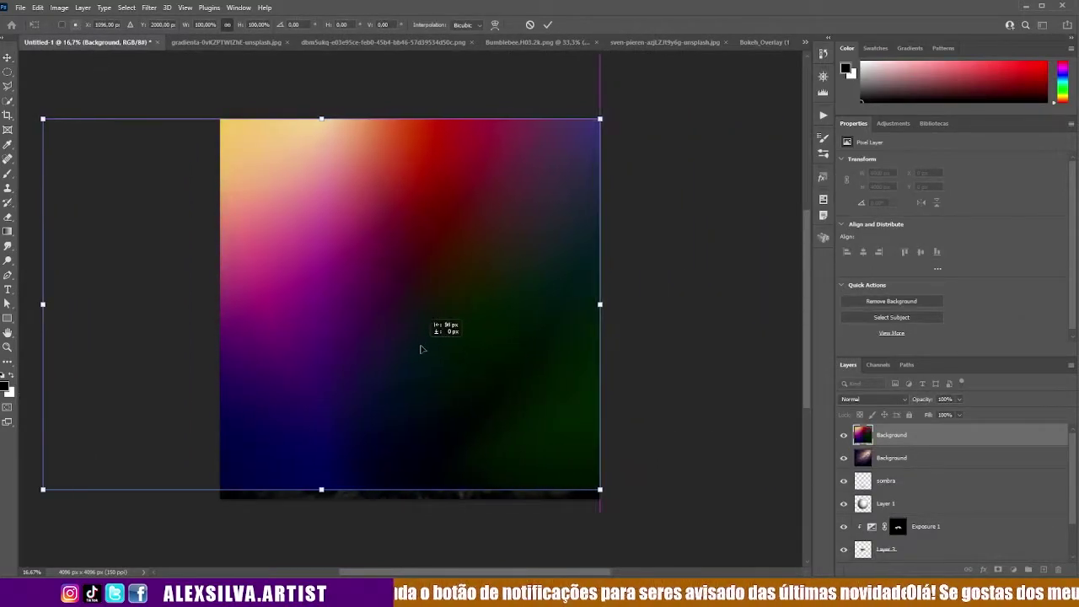
drag(42, 489, 34, 494)
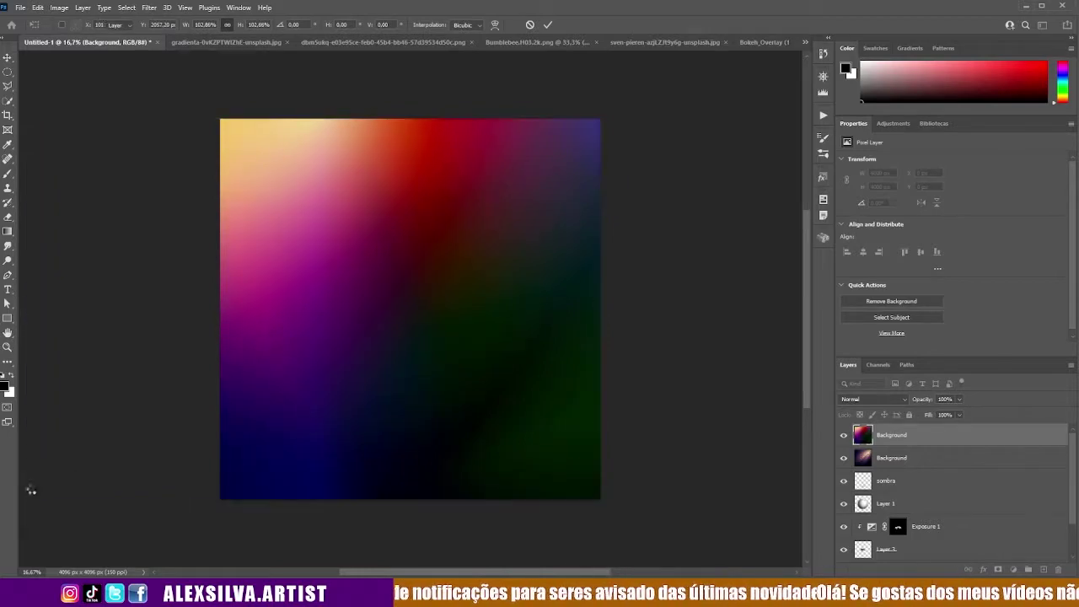
key(Return)
- Set the gradient layer to Screen blending at 80% opacity
click(884, 402)
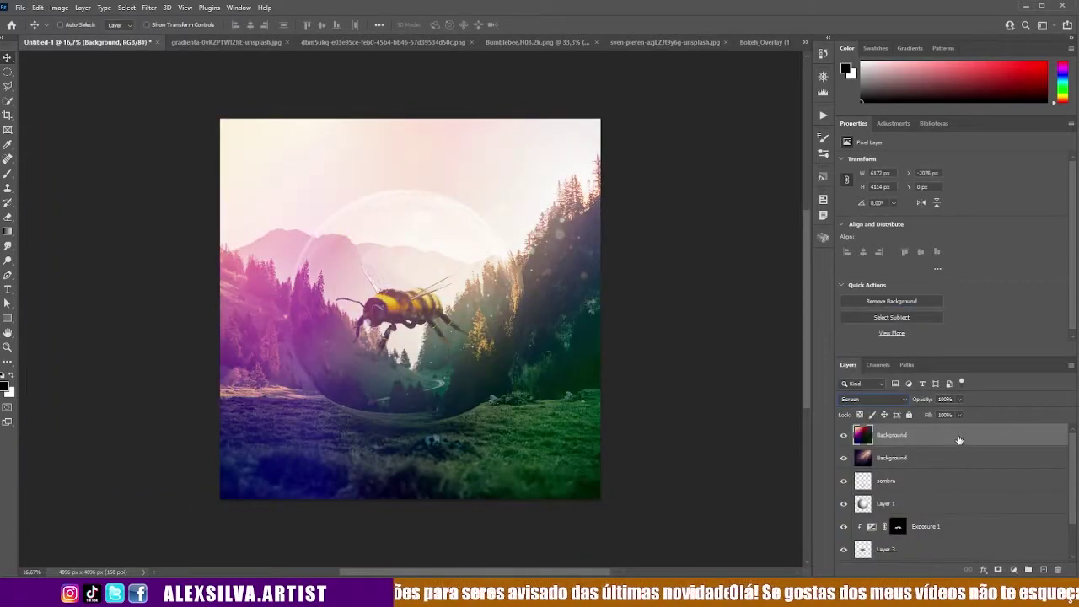
click(966, 400)
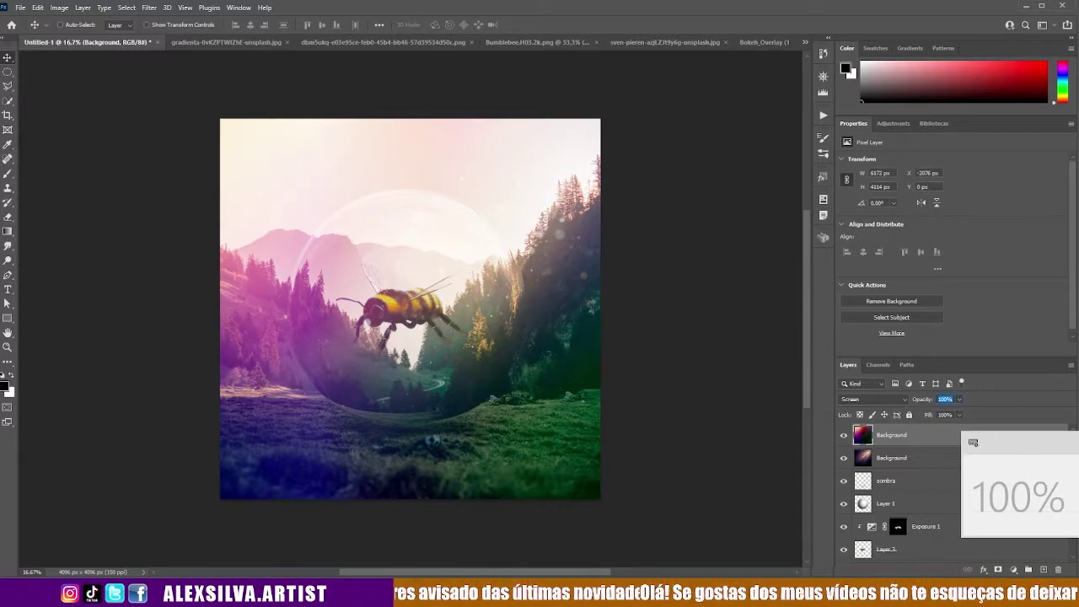
text(80)
key(Return)
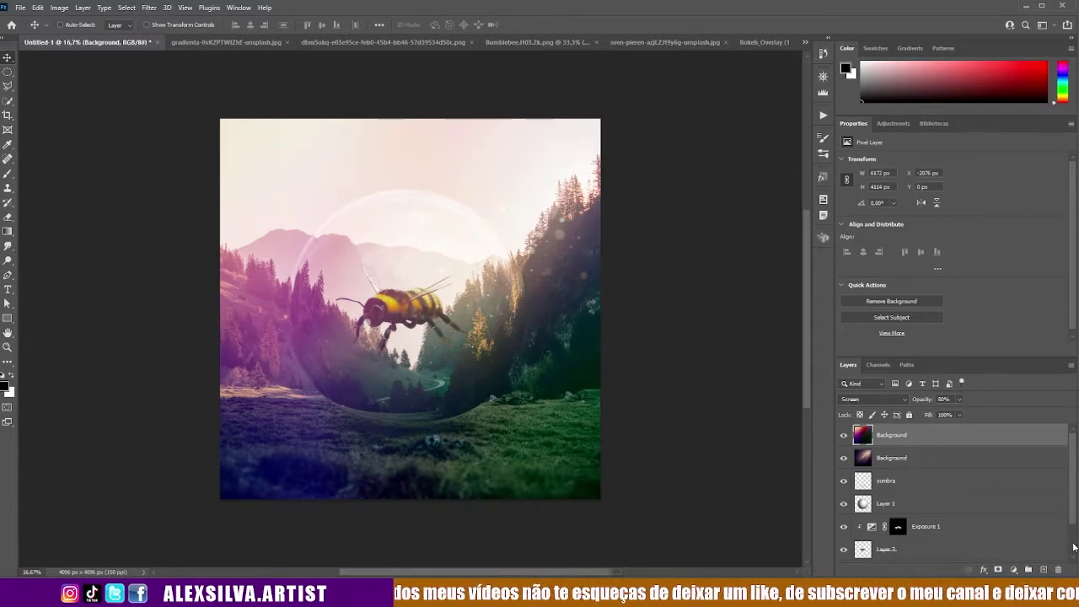
- Select all layers and group them into Group 1
scroll(951, 539, down, 2)
key(ctrl+alt+a)
key(ctrl+g)
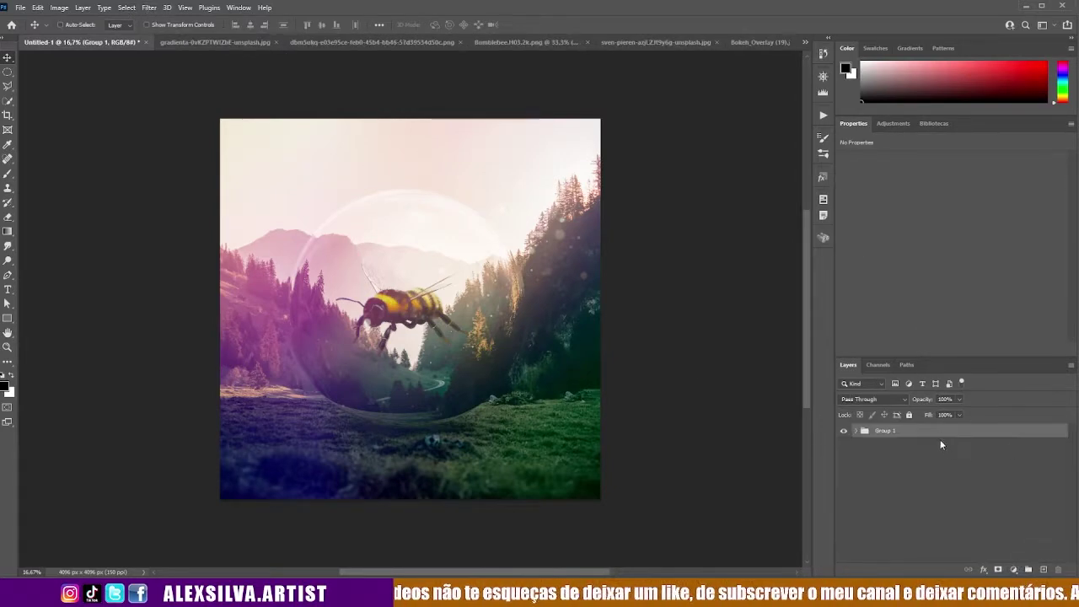
- Give the Lighter Color Background overlay in Group 1 an inverted, fully hiding layer mask
key(c)
click(856, 431)
click(898, 444)
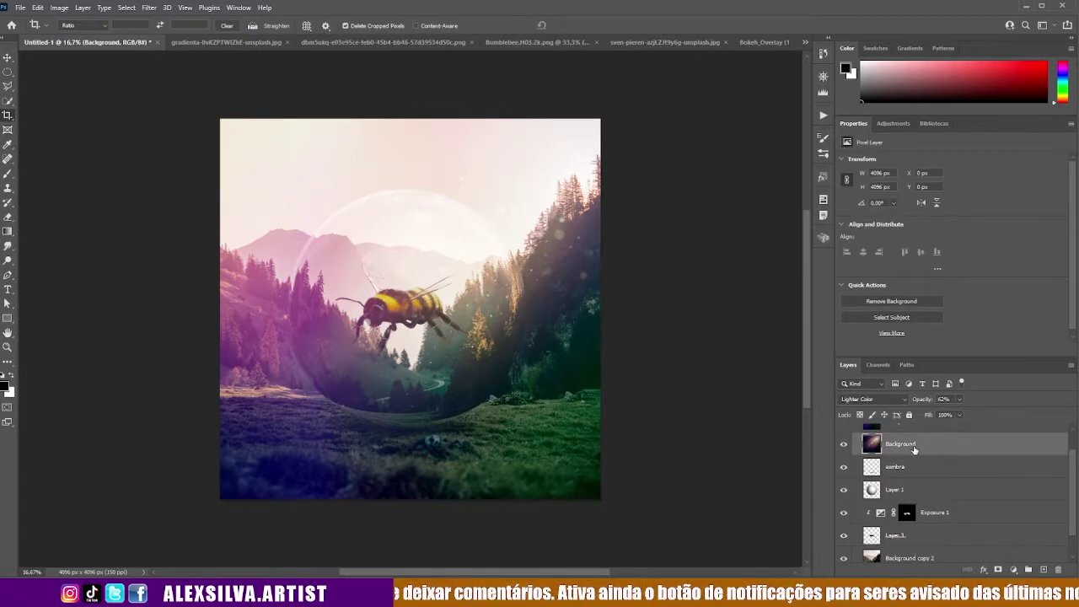
click(998, 571)
key(ctrl+i)
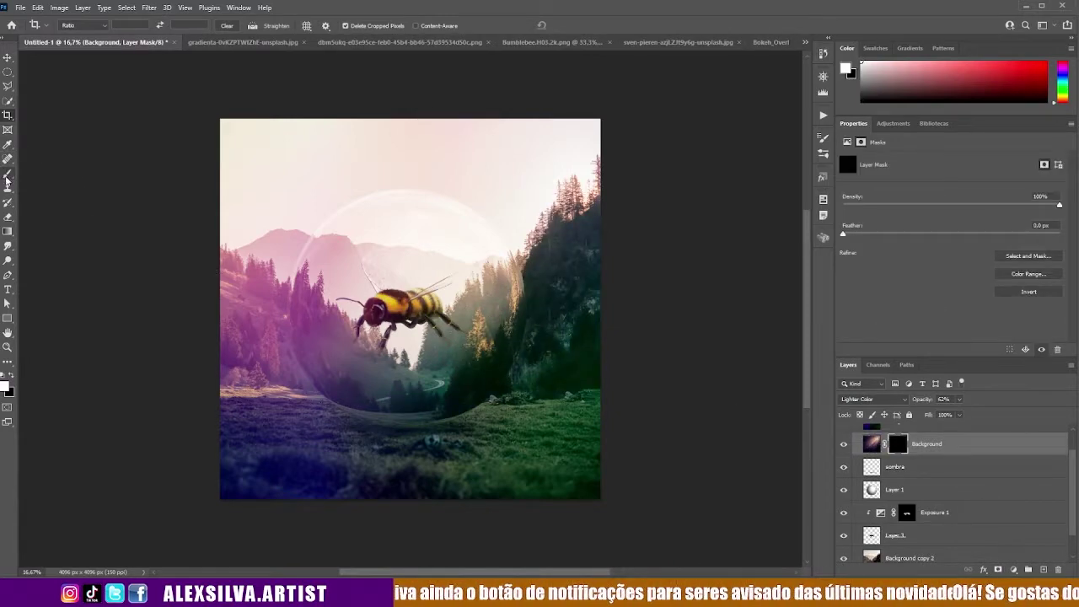
- Set up a soft brush at 100% flow painting white
click(6, 175)
click(76, 26)
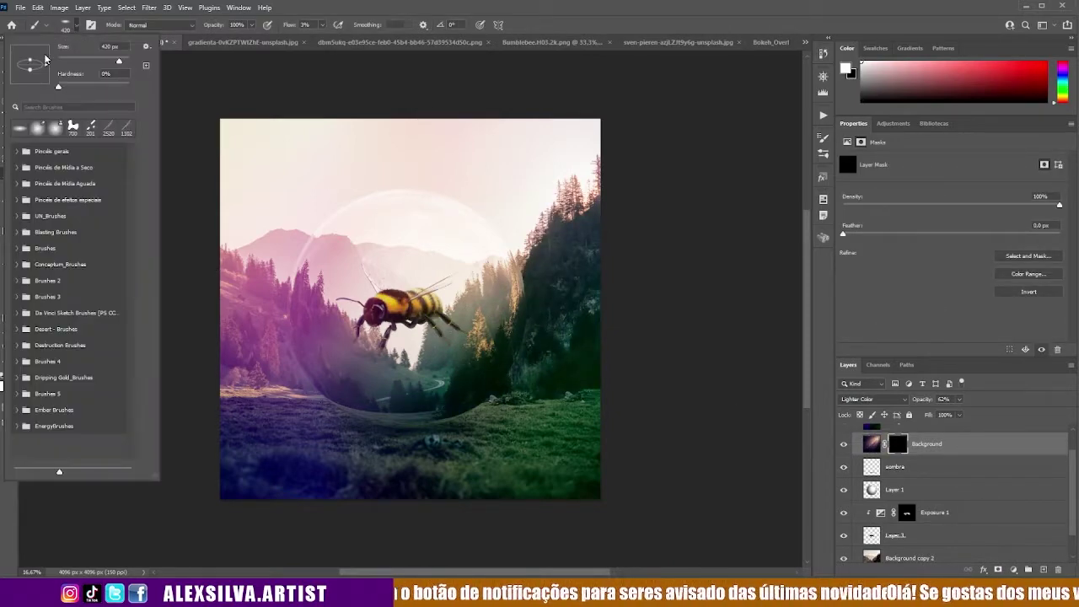
double_click(30, 130)
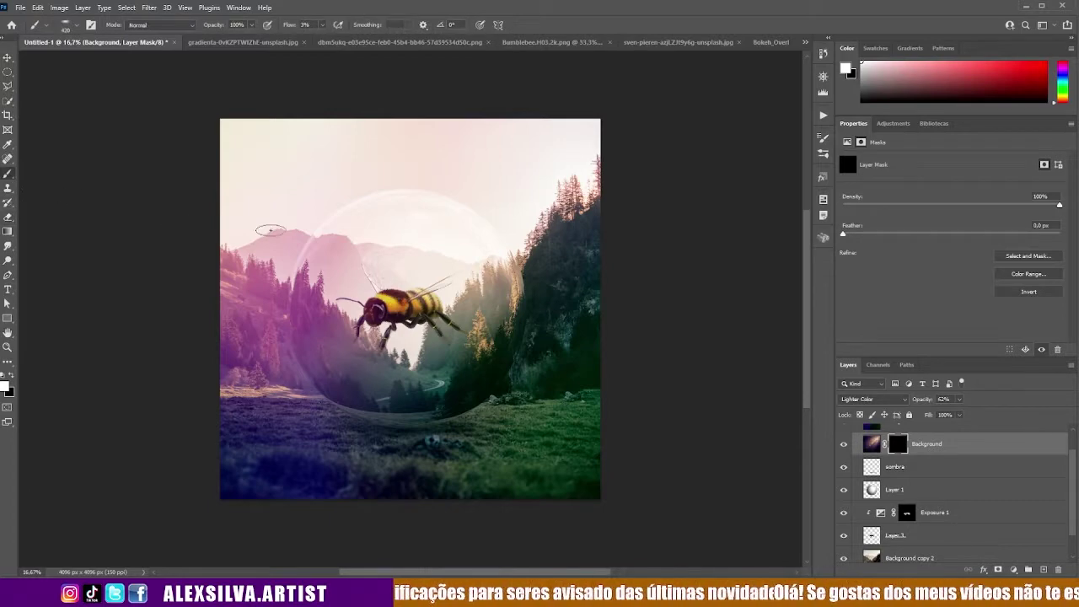
click(76, 26)
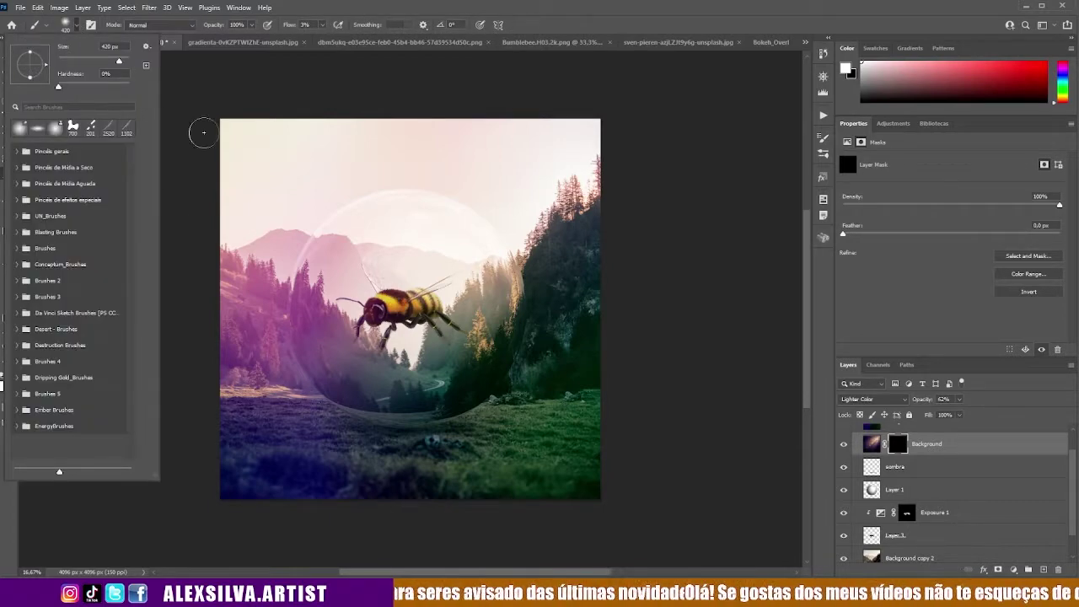
click(522, 183)
click(12, 375)
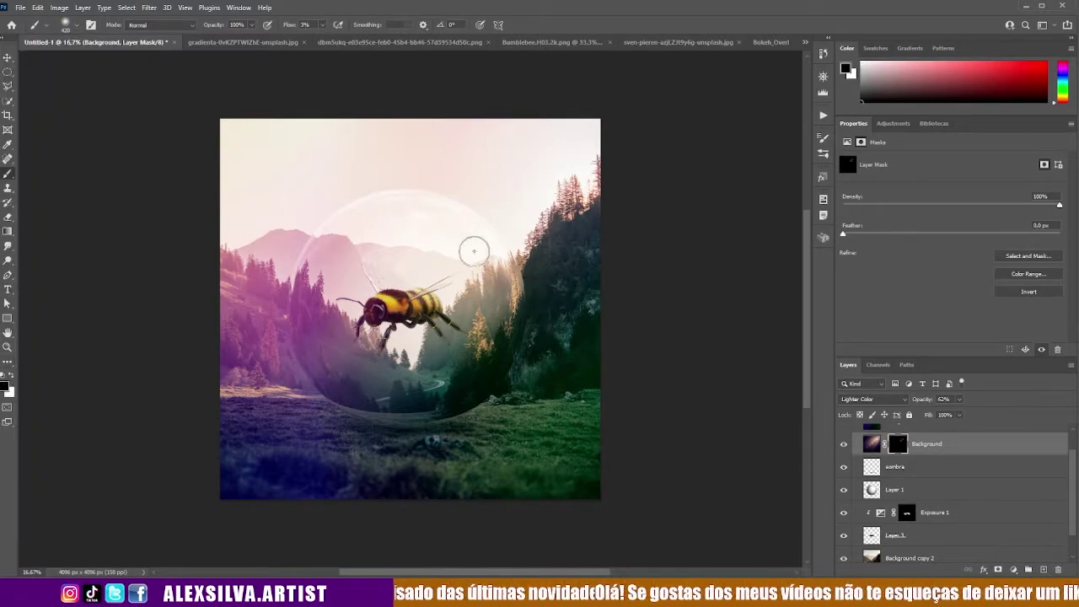
drag(323, 24, 379, 38)
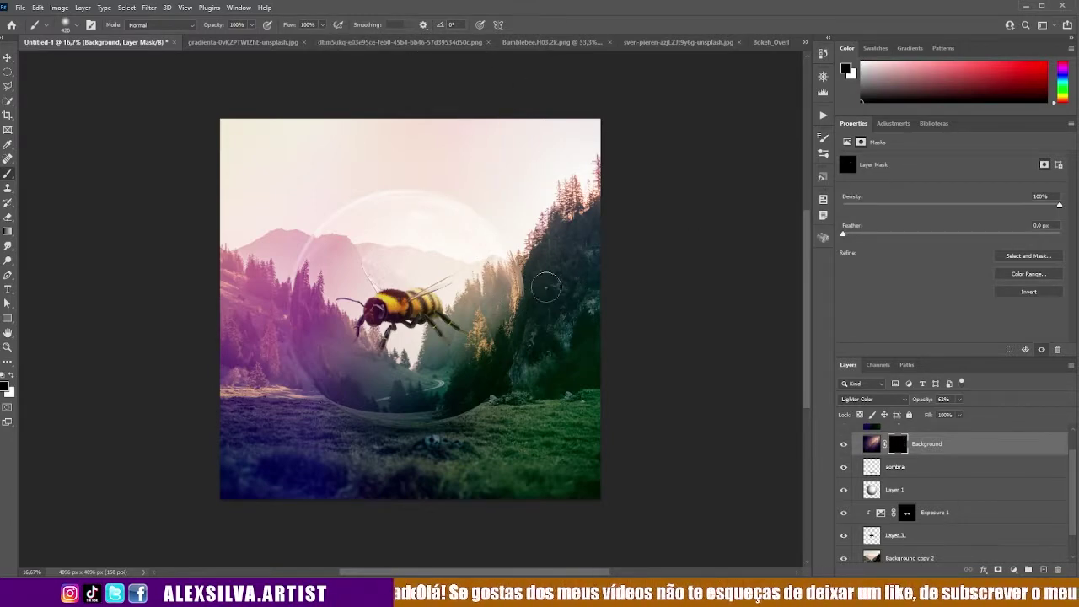
key(x)
- Paint the overlay back in over the upper-right forest and around the bee
drag(533, 249, 571, 301)
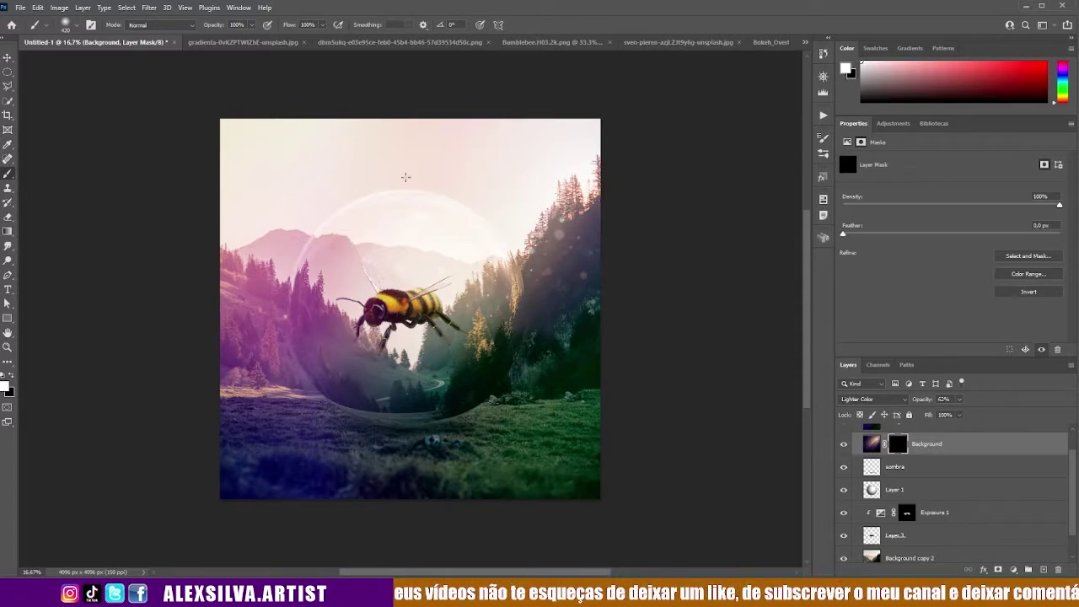
drag(405, 300, 446, 337)
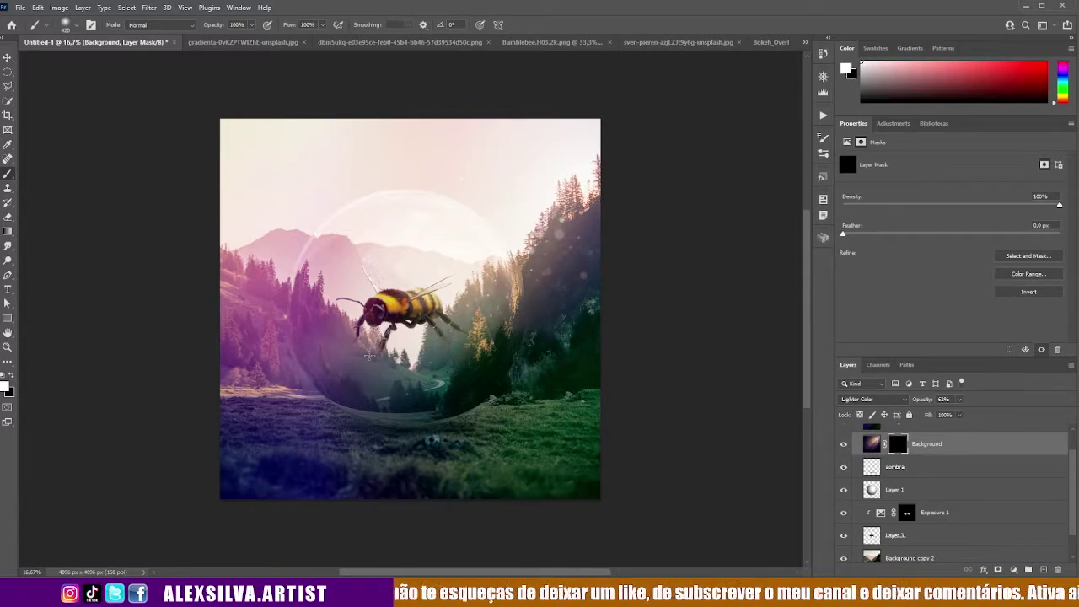
mouse_move(313, 371)
mouse_down()
mouse_move(388, 422)
mouse_move(504, 366)
mouse_up()
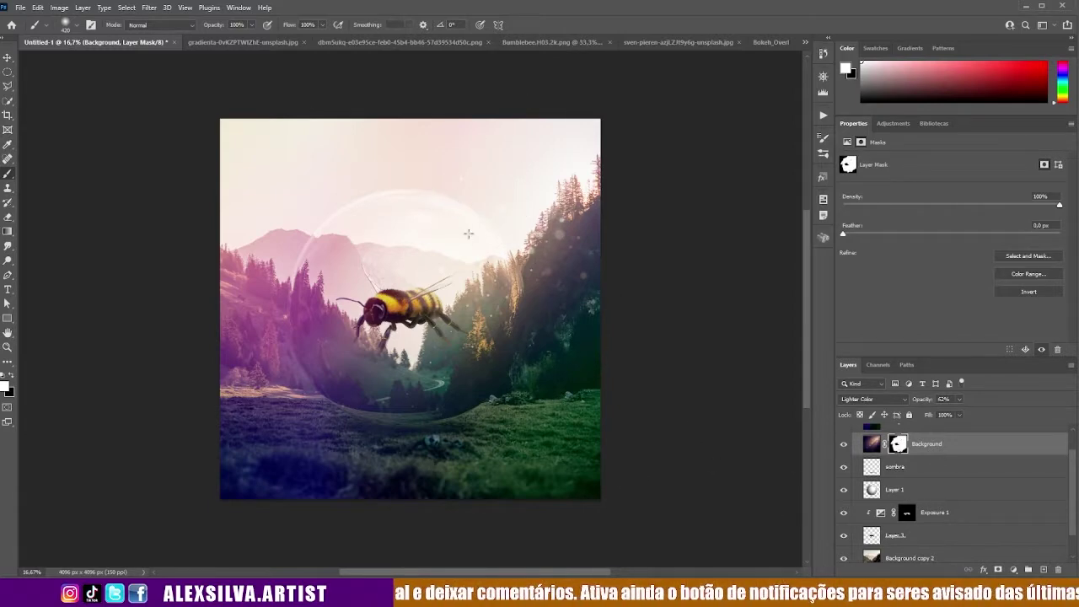
scroll(935, 451, up, 1)
- Duplicate Group 1 and merge the copy into a single layer
right_click(911, 437)
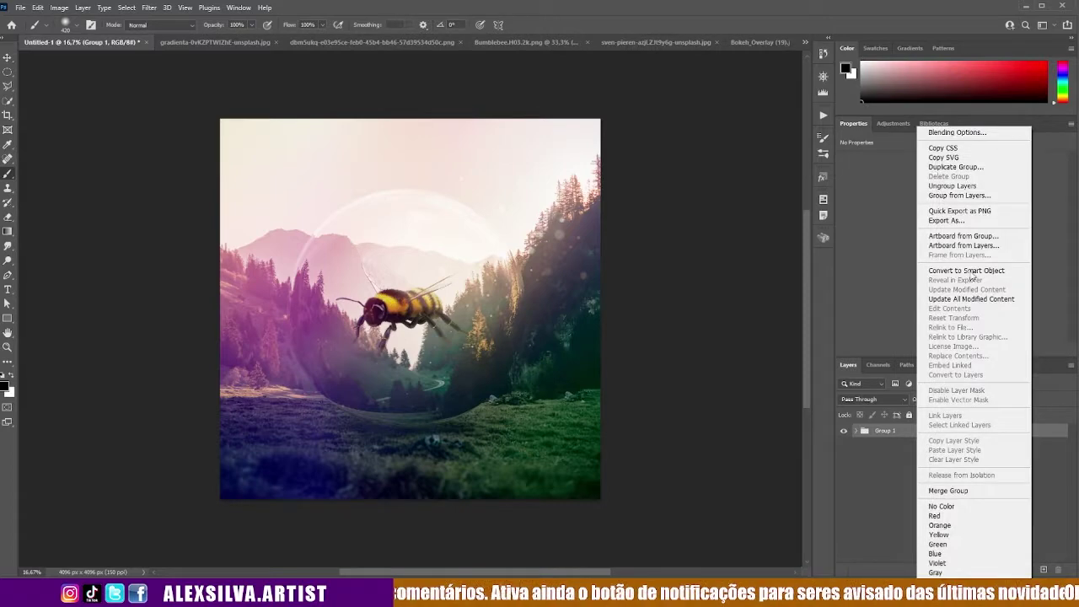
click(965, 168)
click(799, 164)
right_click(961, 435)
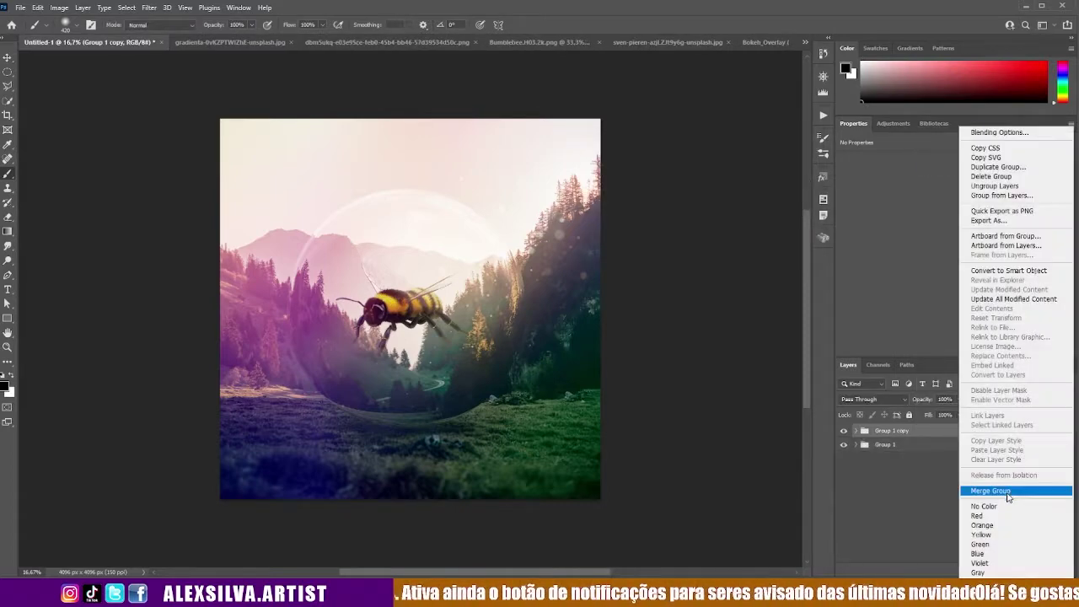
click(1010, 494)
- Open the Camera Raw filter on the merged copy and raise Clarity
click(8, 115)
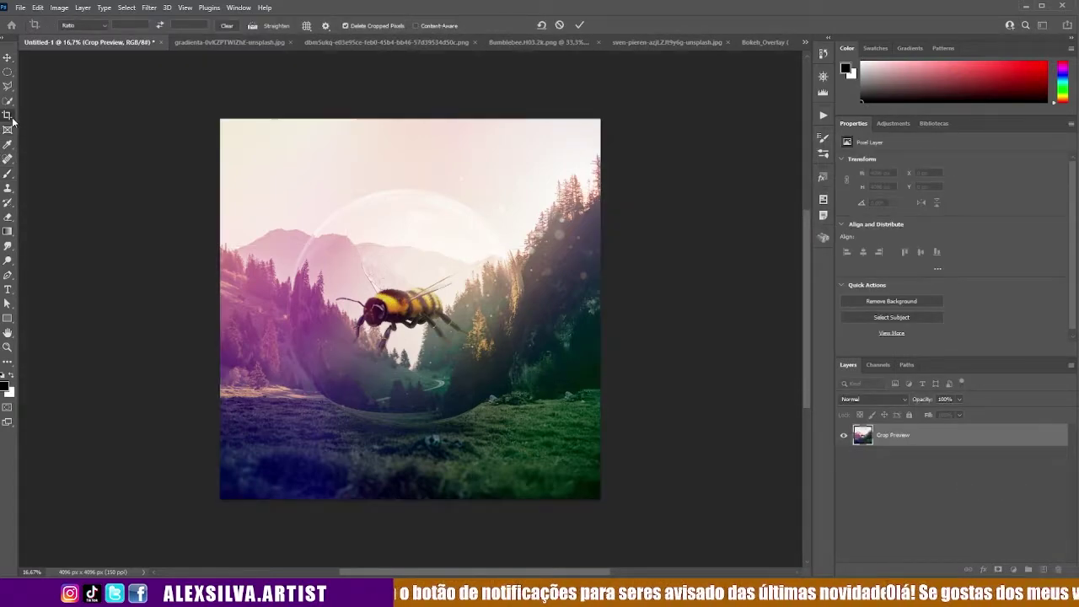
click(150, 8)
click(177, 89)
click(966, 173)
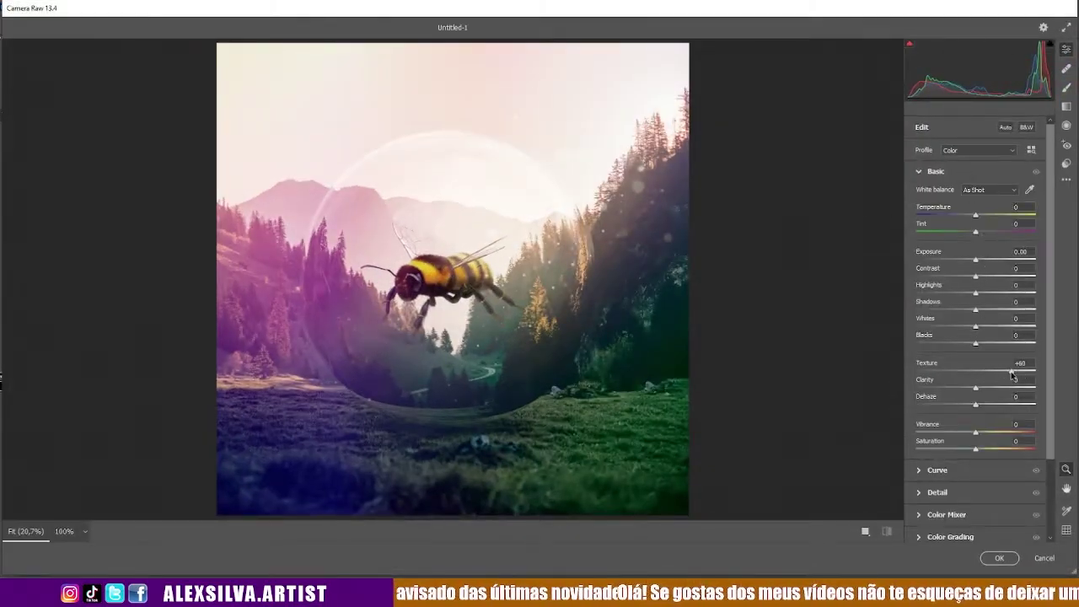
drag(980, 388, 993, 389)
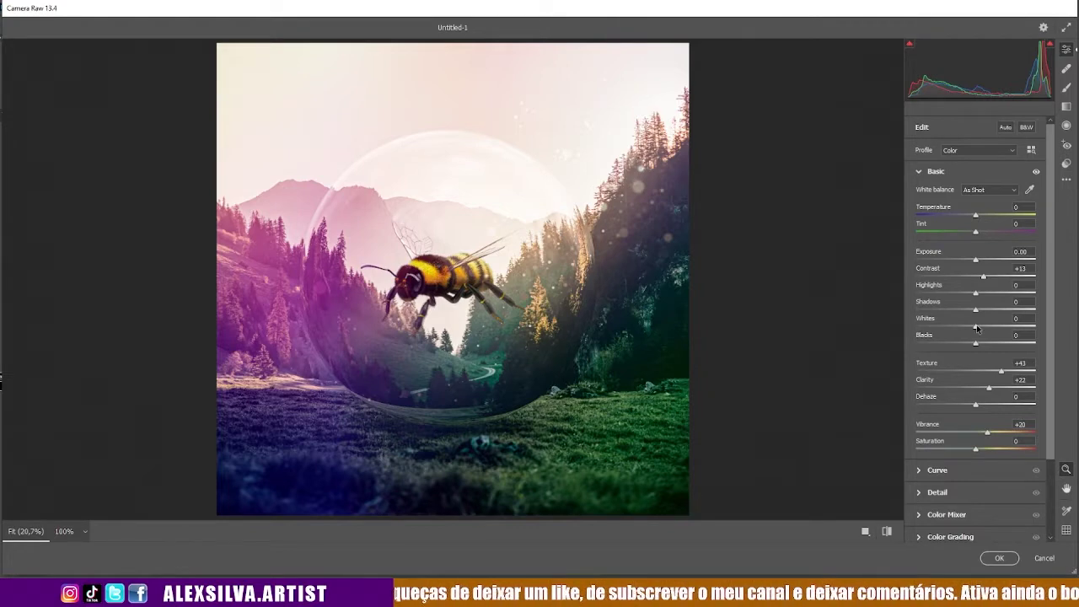
- Add a dark vignette and slight lens distortion correction, then apply Camera Raw
scroll(995, 472, down, 3)
click(979, 384)
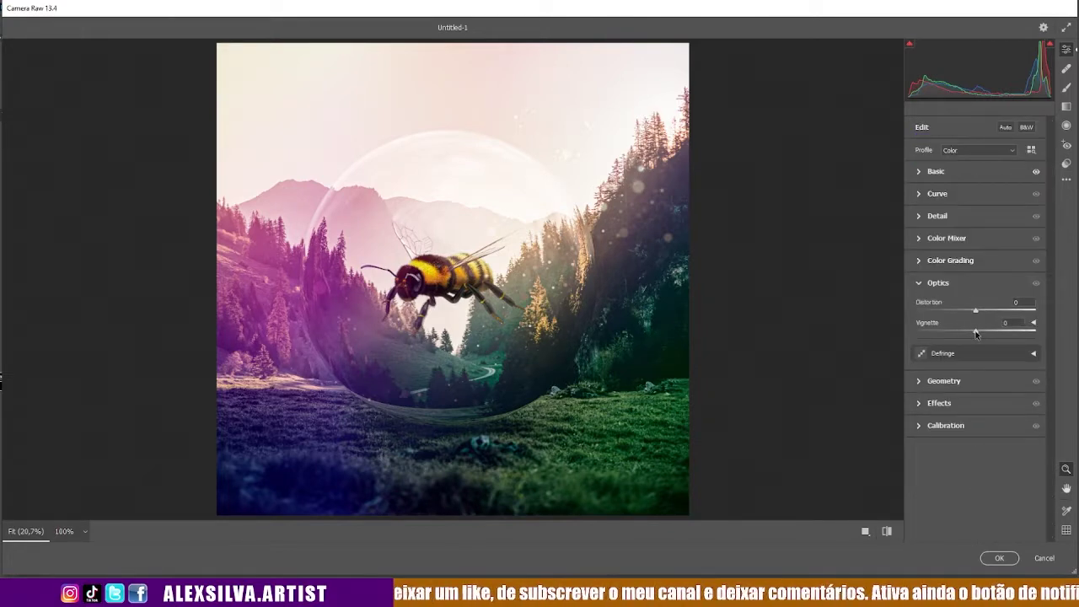
drag(975, 333, 950, 333)
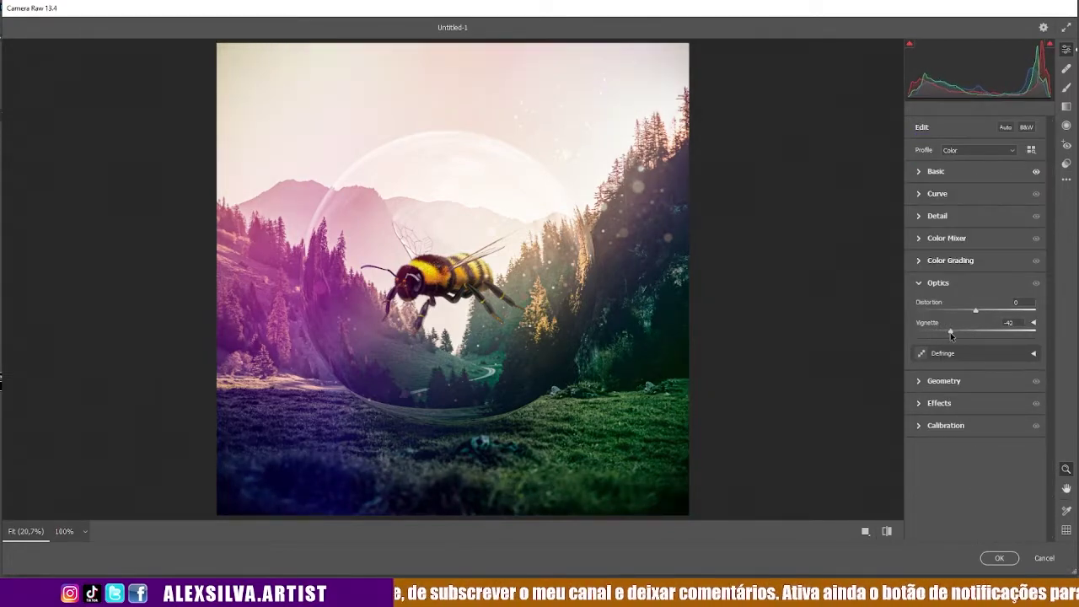
drag(974, 315, 972, 312)
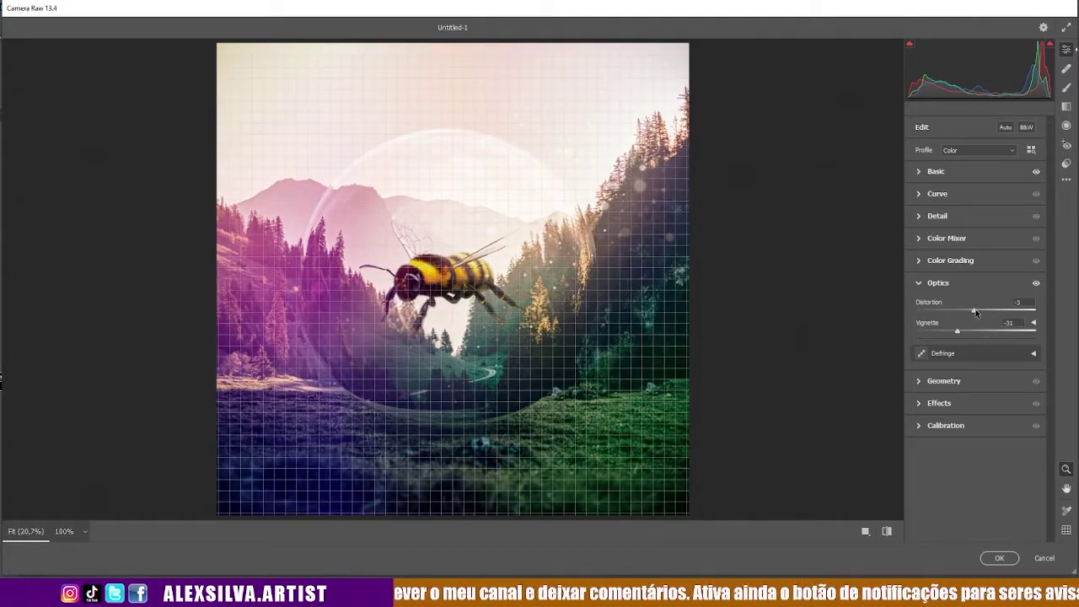
click(998, 558)
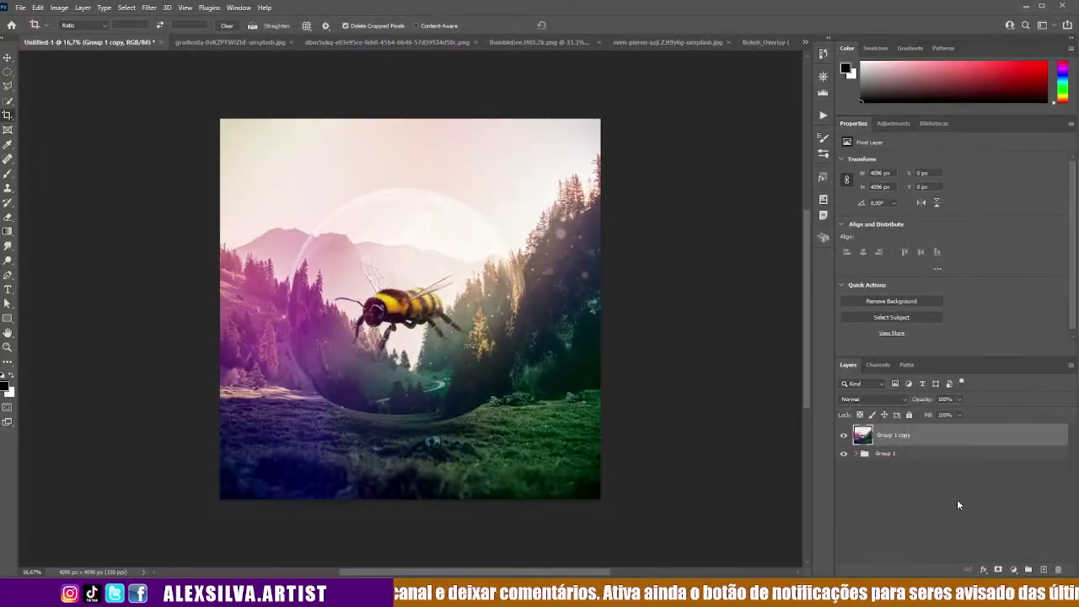
click(842, 435)
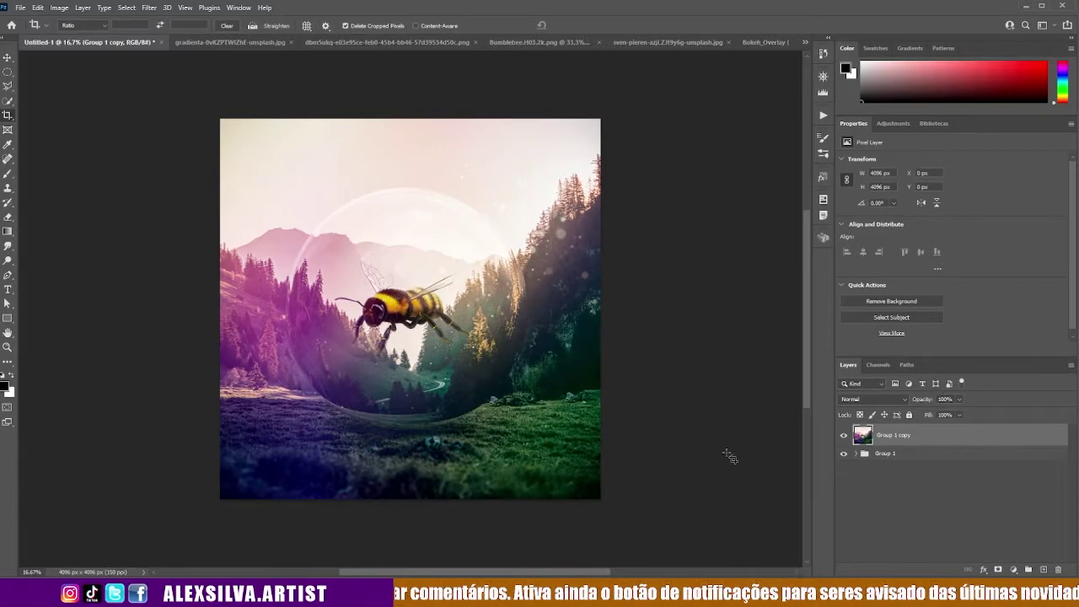
click(7, 57)
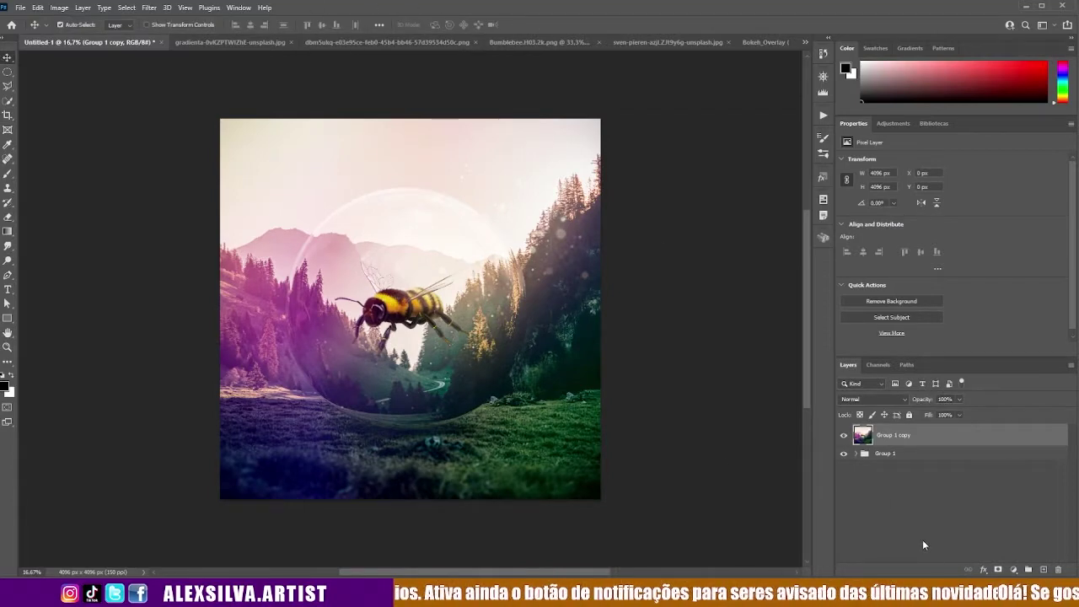